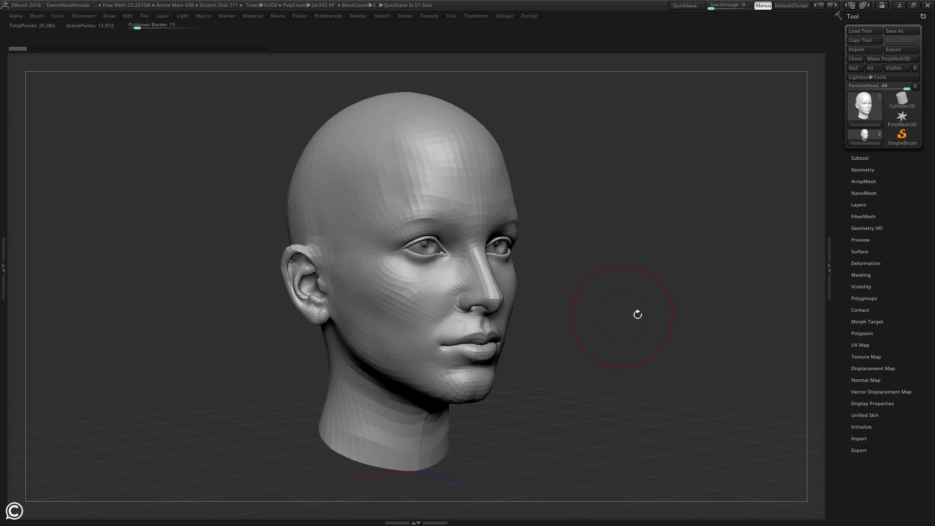
{"action": "left_click_drag", "start_coordinate": [637, 315], "coordinate": [658, 319]}
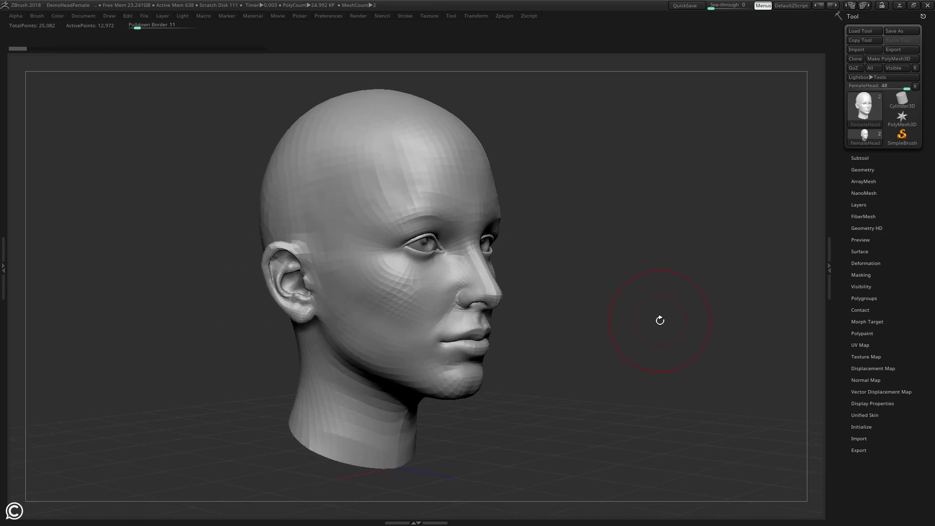
{"action": "key", "text": "space"}
{"action": "left_click_drag", "start_coordinate": [588, 279], "coordinate": [600, 288]}
{"action": "left_click_drag", "start_coordinate": [584, 329], "coordinate": [589, 288]}
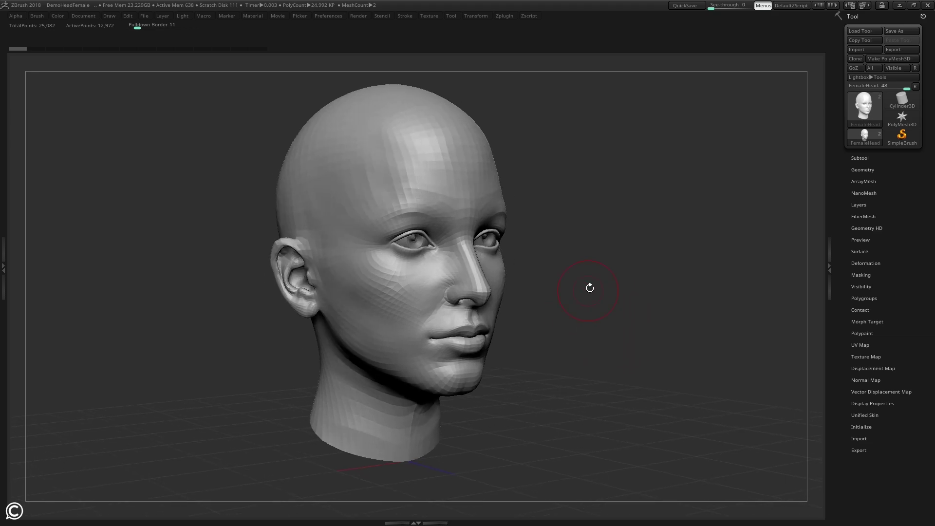
Browse the sculpting brushes in the brush palette.
{"action": "key", "text": "b"}
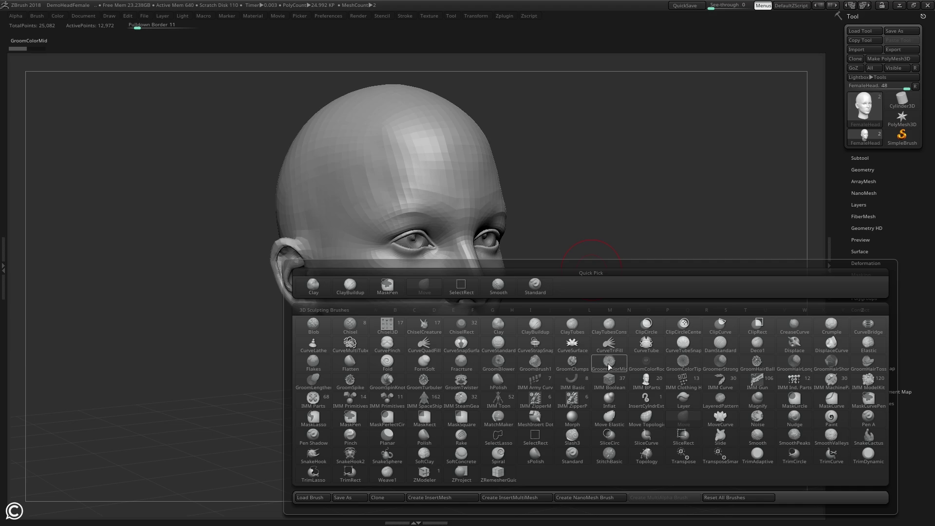
{"action": "left_click", "coordinate": [448, 323]}
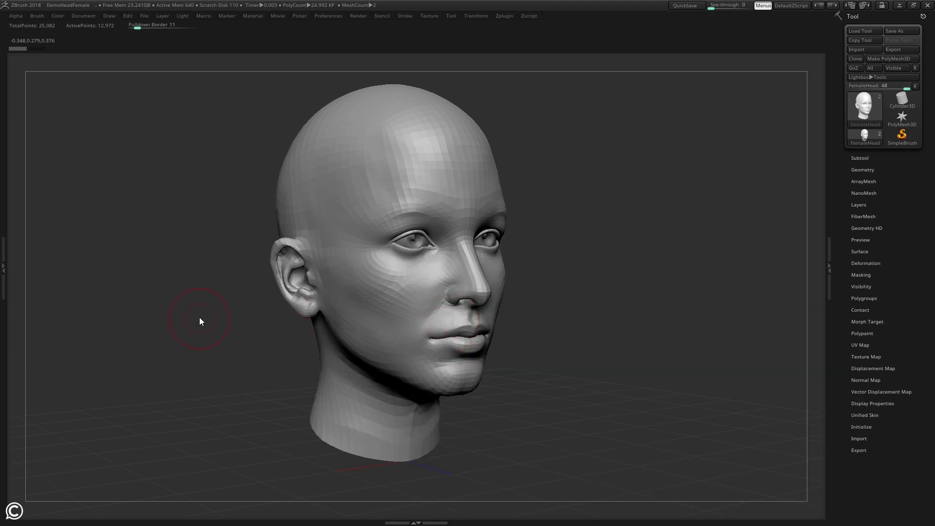
{"action": "key", "text": "b"}
{"action": "key", "text": "b"}
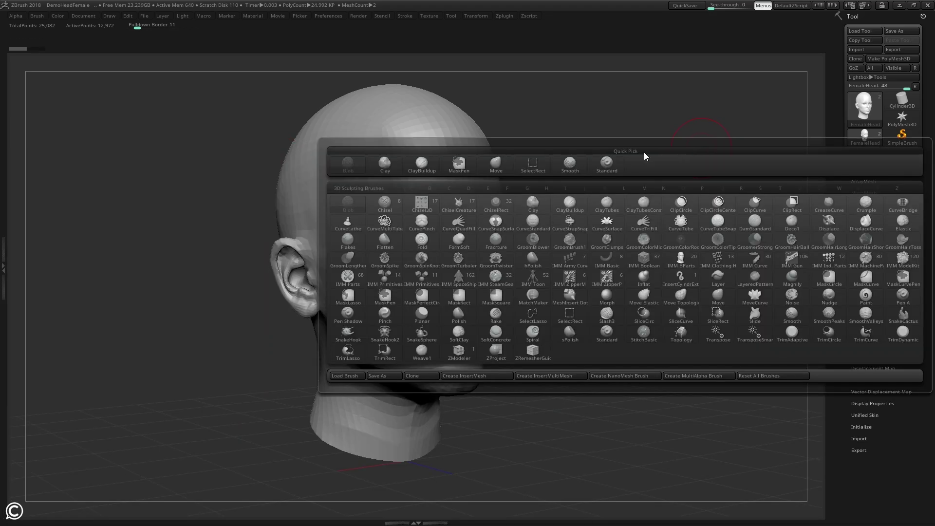
{"action": "key", "text": "b"}
Select the Move brush from the sculpting brushes starting with M.
{"action": "key", "text": "b"}
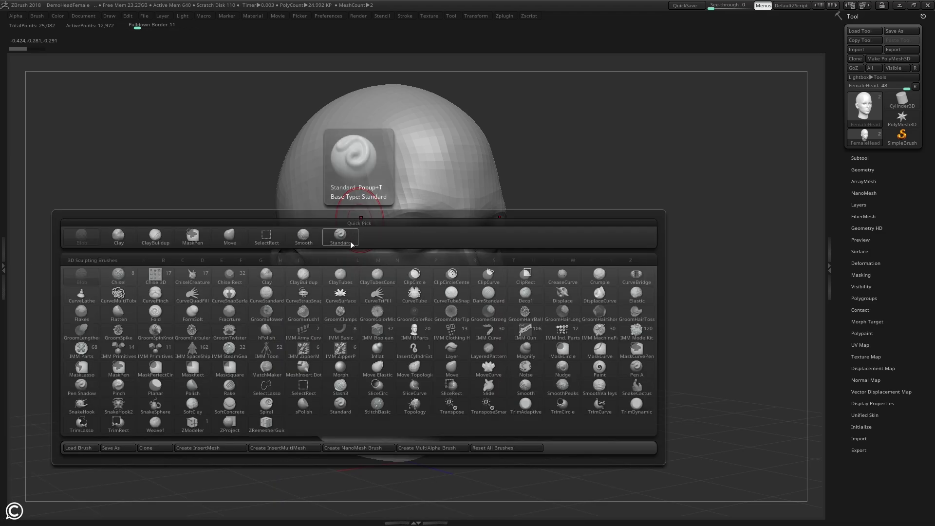
{"action": "key", "text": "m"}
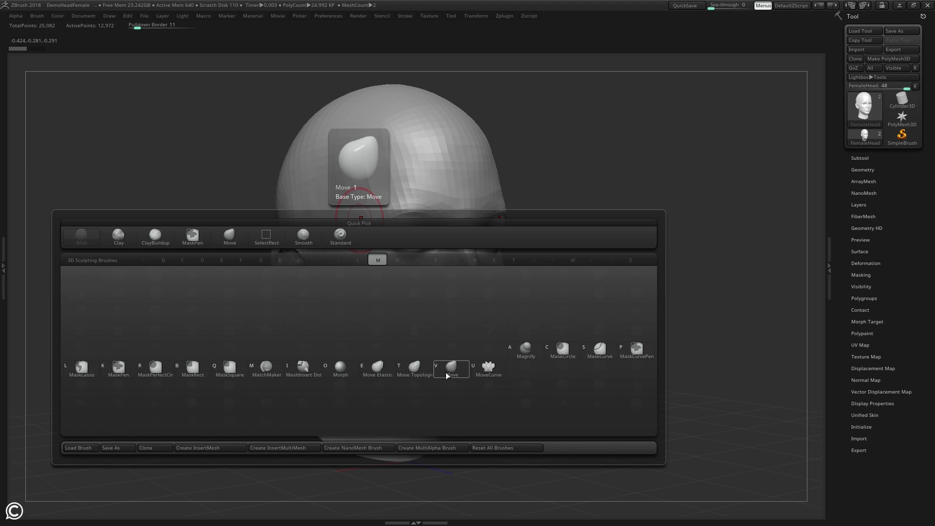
{"action": "key", "text": "v"}
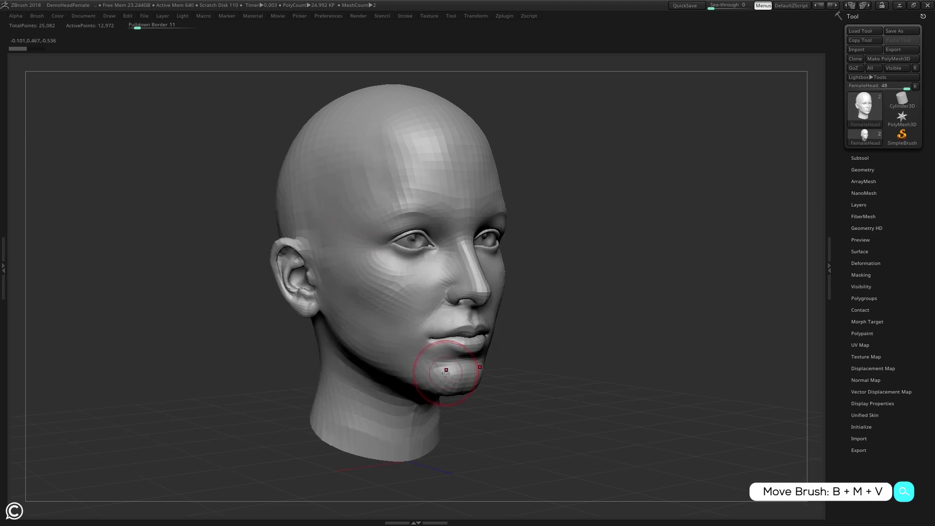
{"action": "key", "text": "b"}
{"action": "key", "text": "m"}
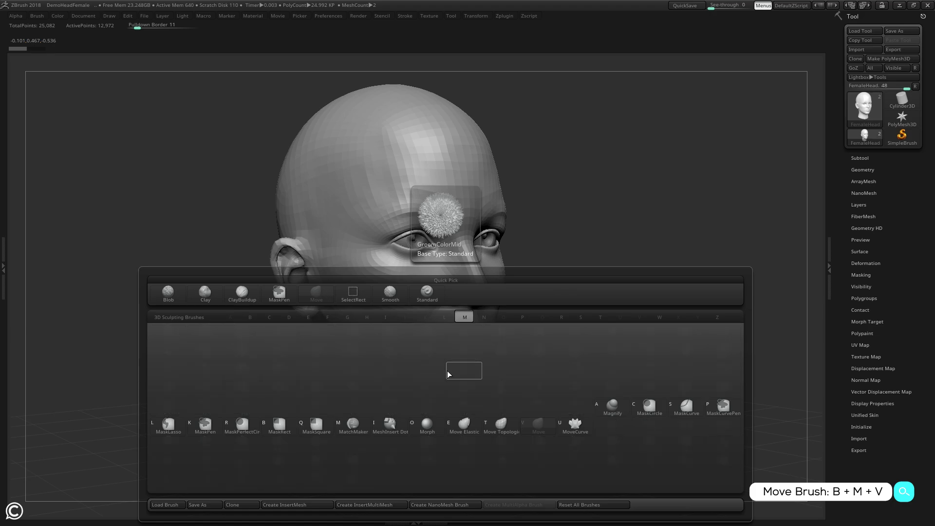
{"action": "key", "text": "v"}
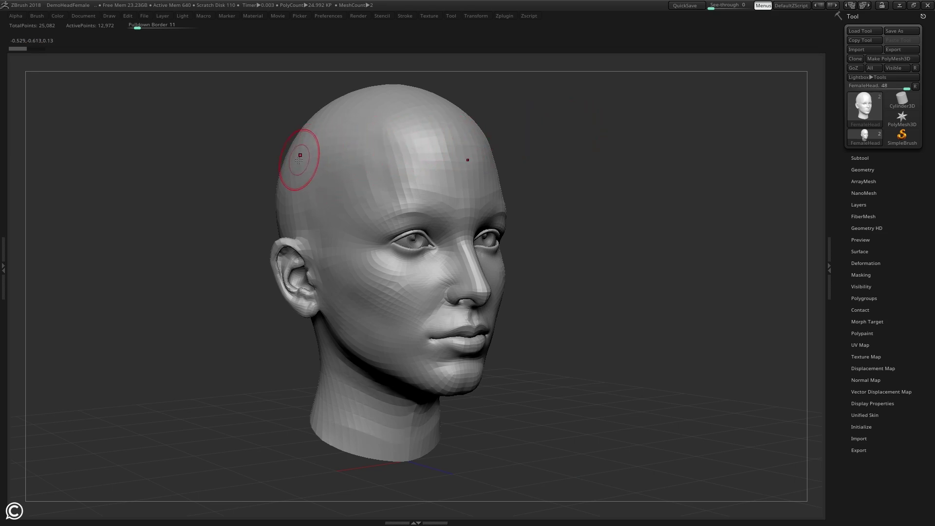
Try pulling the surface of the upper head with the Move brush, and undo the strokes.
{"action": "mouse_move", "coordinate": [294, 160]}
{"action": "left_mouse_down"}
{"action": "mouse_move", "coordinate": [275, 142]}
{"action": "mouse_move", "coordinate": [259, 196]}
{"action": "mouse_move", "coordinate": [246, 129]}
{"action": "mouse_move", "coordinate": [293, 170]}
{"action": "mouse_move", "coordinate": [261, 147]}
{"action": "mouse_move", "coordinate": [290, 141]}
{"action": "left_mouse_up"}
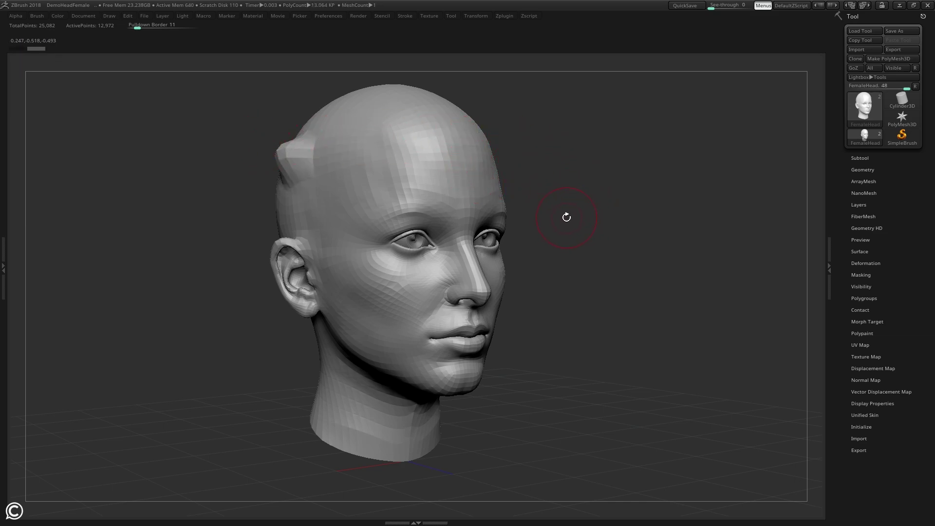
{"action": "key", "text": "ctrl+z"}
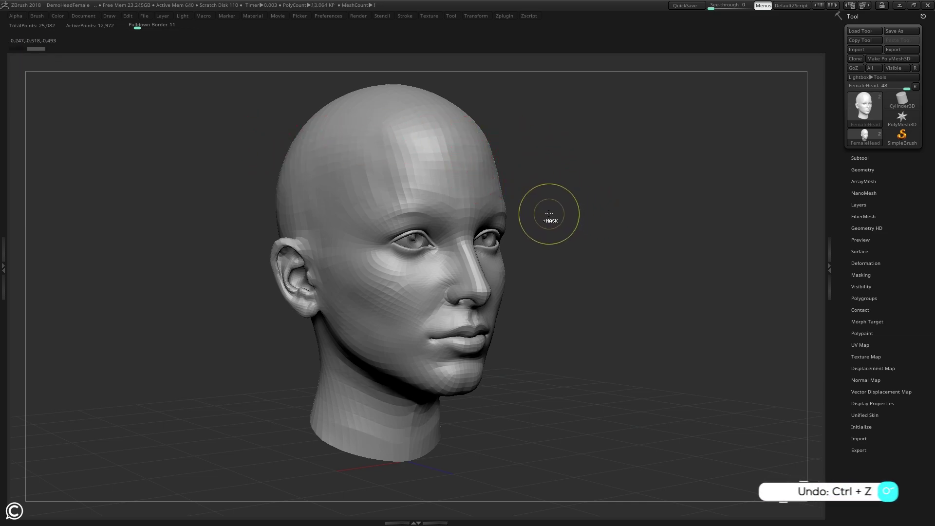
{"action": "mouse_move", "coordinate": [416, 152]}
{"action": "left_mouse_down"}
{"action": "mouse_move", "coordinate": [417, 126]}
{"action": "mouse_move", "coordinate": [396, 158]}
{"action": "mouse_move", "coordinate": [351, 122]}
{"action": "left_mouse_up"}
{"action": "key", "text": "ctrl+z"}
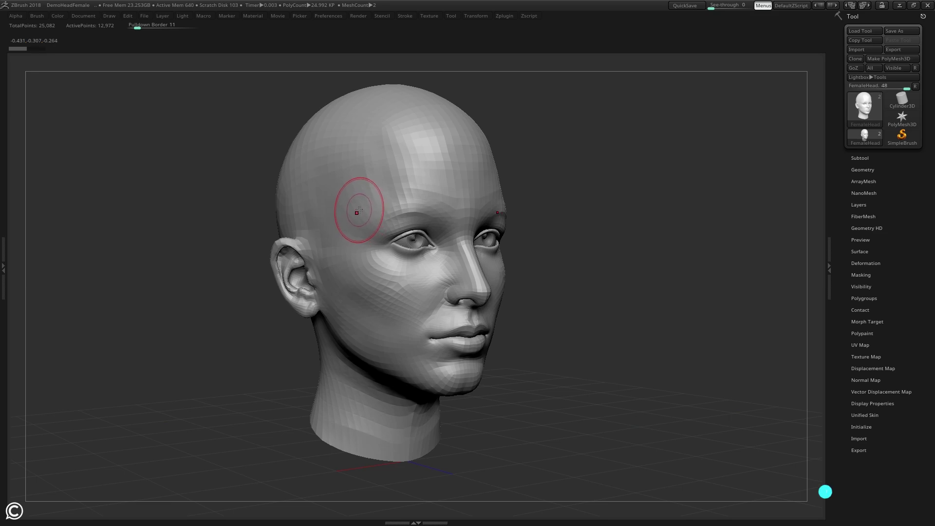
Increase the Move brush's draw size using the quick brush settings.
{"action": "key", "text": "space"}
{"action": "key", "text": "space"}
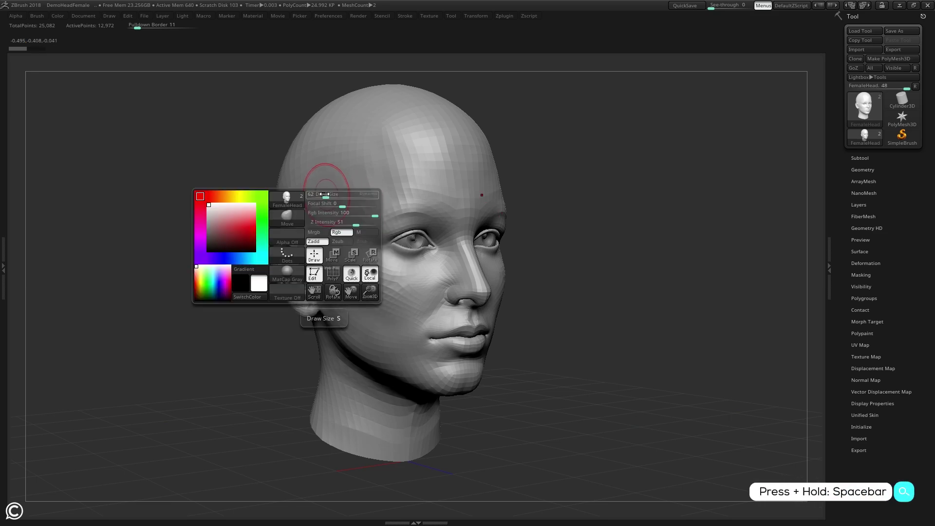
{"action": "key", "text": "space"}
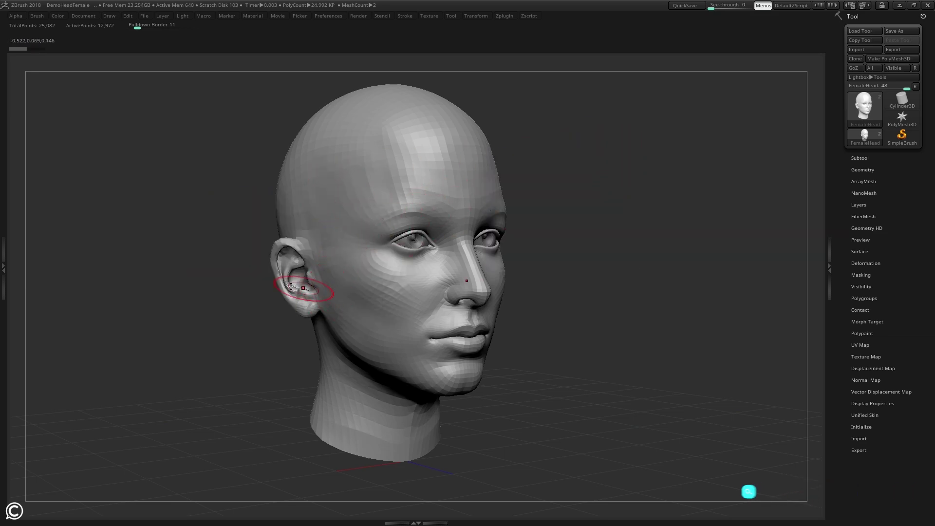
{"action": "key", "text": "space"}
{"action": "key", "text": "space"}
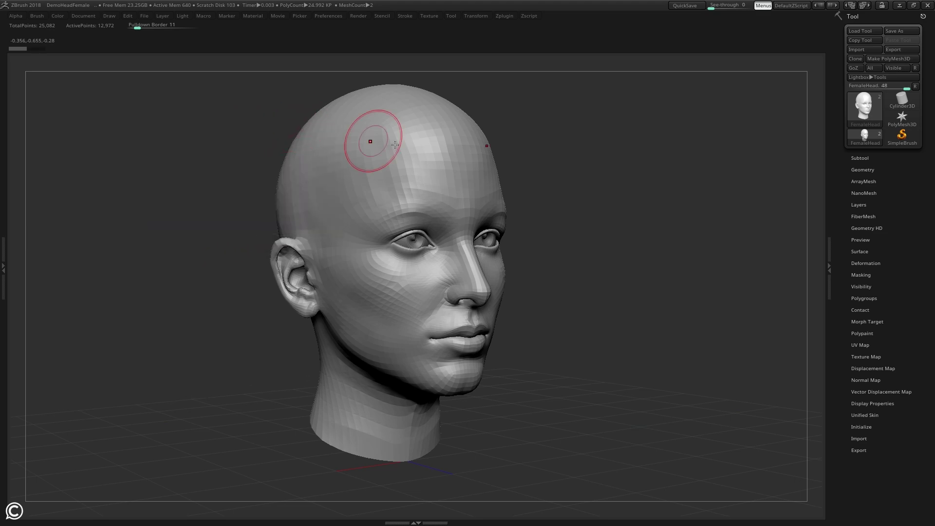
{"action": "key", "text": "space"}
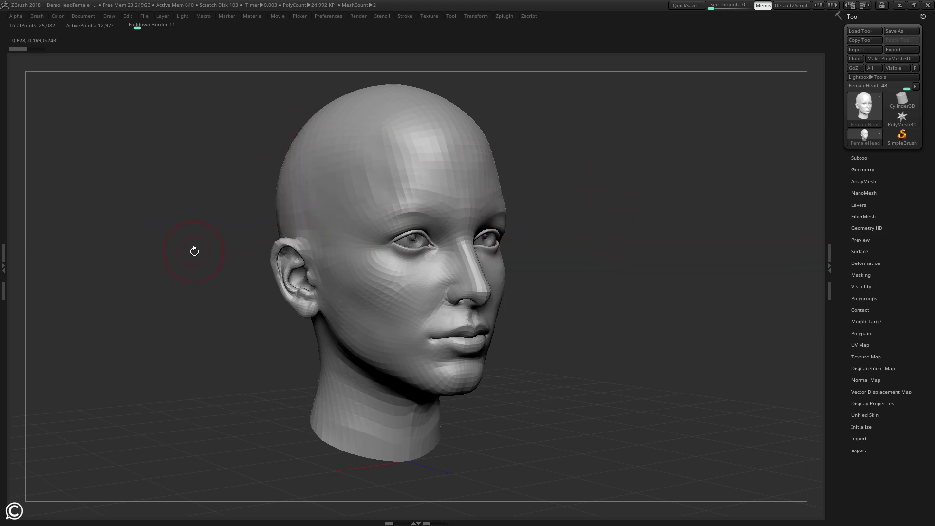
{"action": "key", "text": "space"}
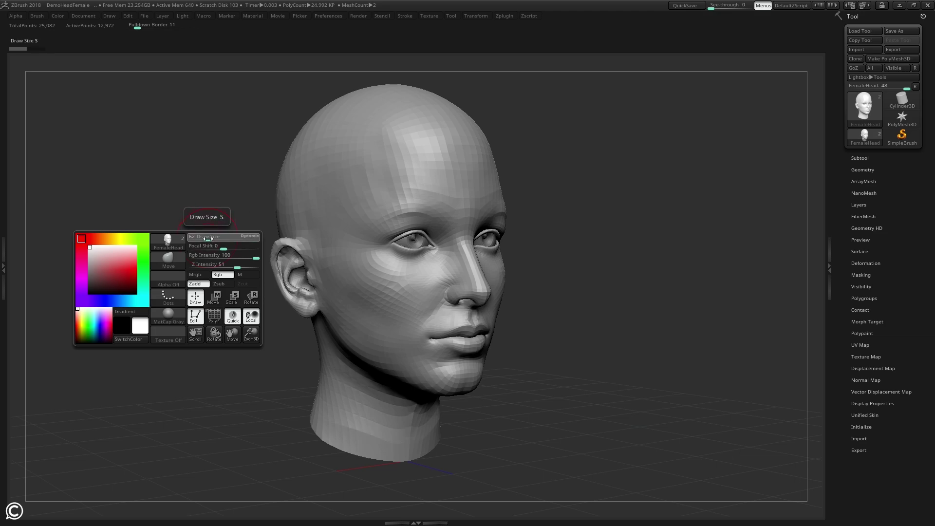
{"action": "mouse_move", "coordinate": [208, 239]}
{"action": "left_mouse_down"}
{"action": "mouse_move", "coordinate": [238, 239]}
{"action": "mouse_move", "coordinate": [223, 238]}
{"action": "left_mouse_up"}
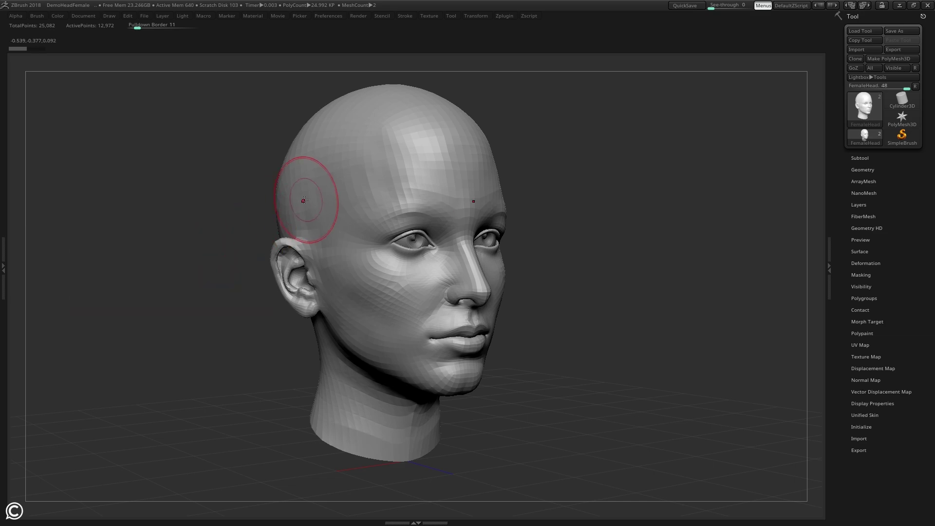
{"action": "key", "text": "space"}
Try reshaping the skull, forehead and ears with the enlarged Move brush, pulling the ears outward.
{"action": "mouse_move", "coordinate": [271, 214]}
{"action": "left_mouse_down"}
{"action": "mouse_move", "coordinate": [281, 214]}
{"action": "mouse_move", "coordinate": [263, 177]}
{"action": "left_mouse_up"}
{"action": "left_click_drag", "start_coordinate": [450, 160], "coordinate": [424, 150]}
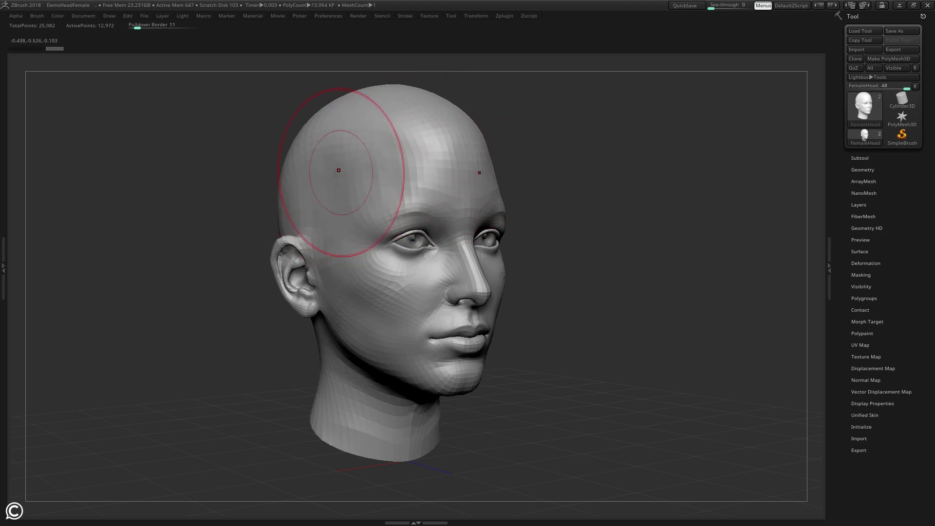
{"action": "mouse_move", "coordinate": [261, 241]}
{"action": "left_mouse_down"}
{"action": "mouse_move", "coordinate": [242, 245]}
{"action": "mouse_move", "coordinate": [264, 259]}
{"action": "left_mouse_up"}
{"action": "left_click_drag", "start_coordinate": [285, 319], "coordinate": [215, 319]}
{"action": "left_click_drag", "start_coordinate": [239, 286], "coordinate": [311, 271]}
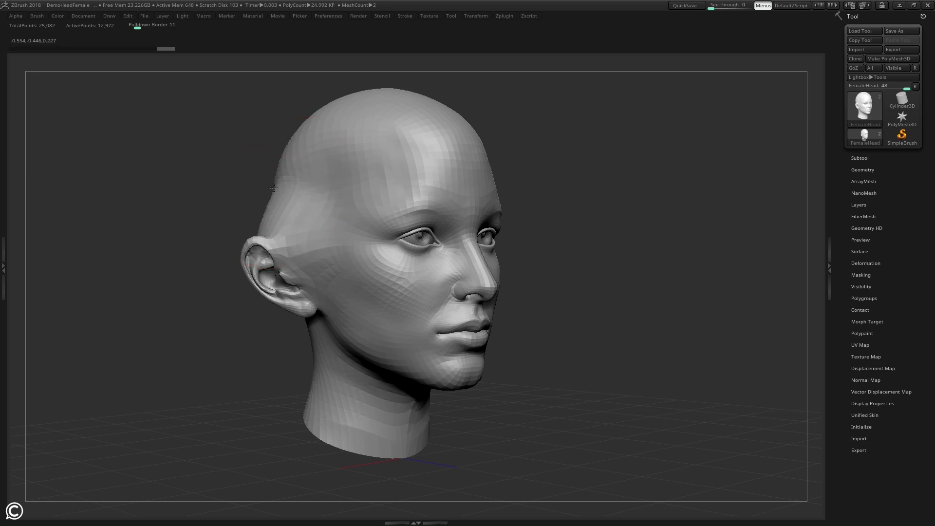
{"action": "mouse_move", "coordinate": [274, 188]}
{"action": "left_mouse_down"}
{"action": "mouse_move", "coordinate": [247, 191]}
{"action": "mouse_move", "coordinate": [321, 191]}
{"action": "left_mouse_up"}
{"action": "left_click_drag", "start_coordinate": [418, 167], "coordinate": [407, 170]}
{"action": "left_click_drag", "start_coordinate": [550, 205], "coordinate": [480, 211]}
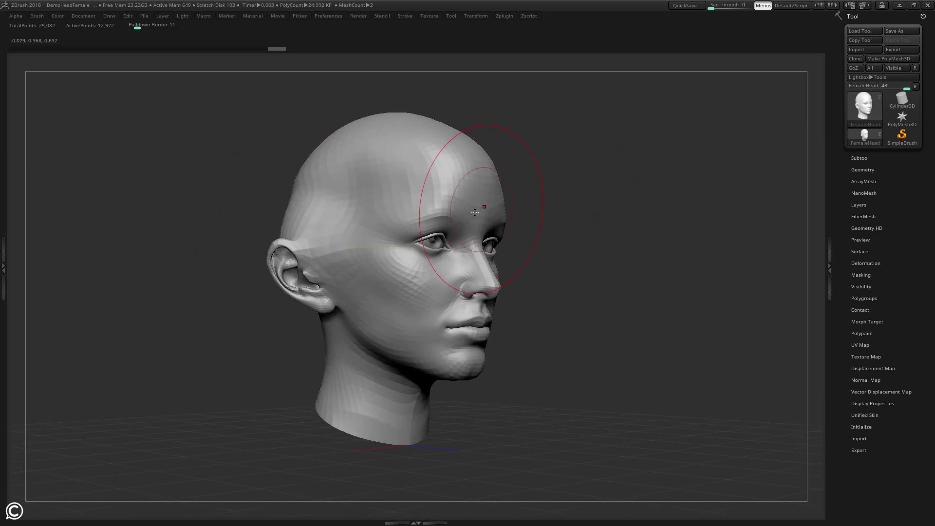
{"action": "left_click_drag", "start_coordinate": [304, 342], "coordinate": [255, 336]}
{"action": "left_click_drag", "start_coordinate": [325, 278], "coordinate": [330, 264], "text": "shift"}
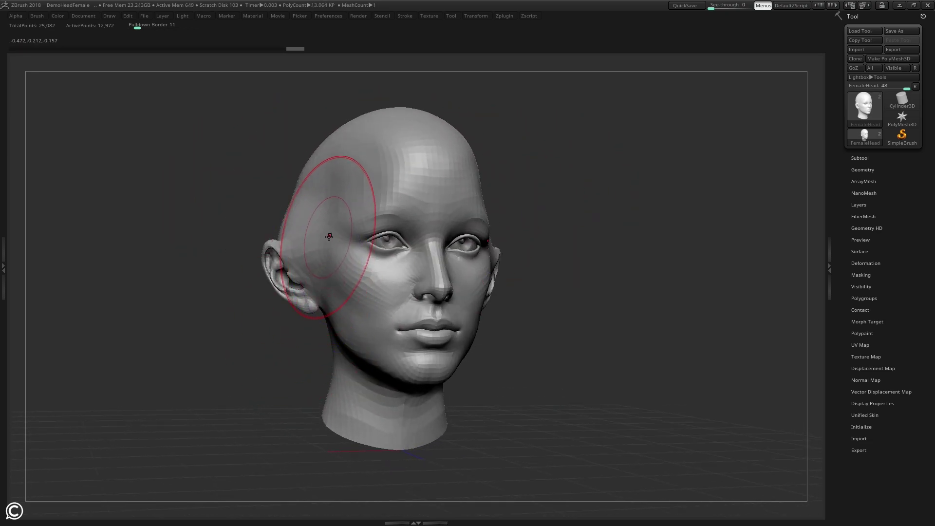
Undo all the Move strokes made on the skull and ears.
{"action": "key", "text": "ctrl+z"}
{"action": "key", "text": "ctrl+z"}
{"action": "key", "text": "ctrl+z"}
{"action": "key", "text": "ctrl+z"}
{"action": "key", "text": "ctrl+z"}
{"action": "key", "text": "ctrl+z"}
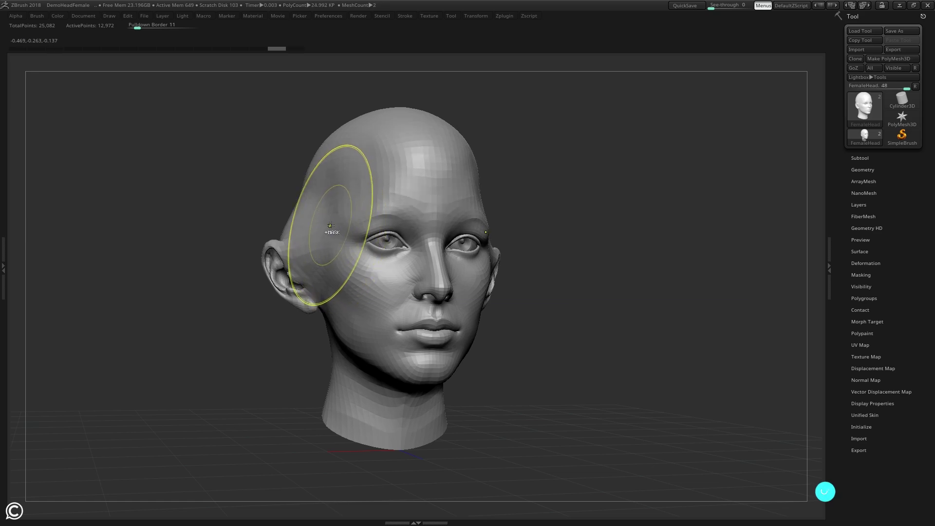
{"action": "key", "text": "ctrl+z"}
{"action": "key", "text": "ctrl+z"}
{"action": "key", "text": "ctrl+z"}
{"action": "key", "text": "ctrl+z"}
{"action": "key", "text": "ctrl+z"}
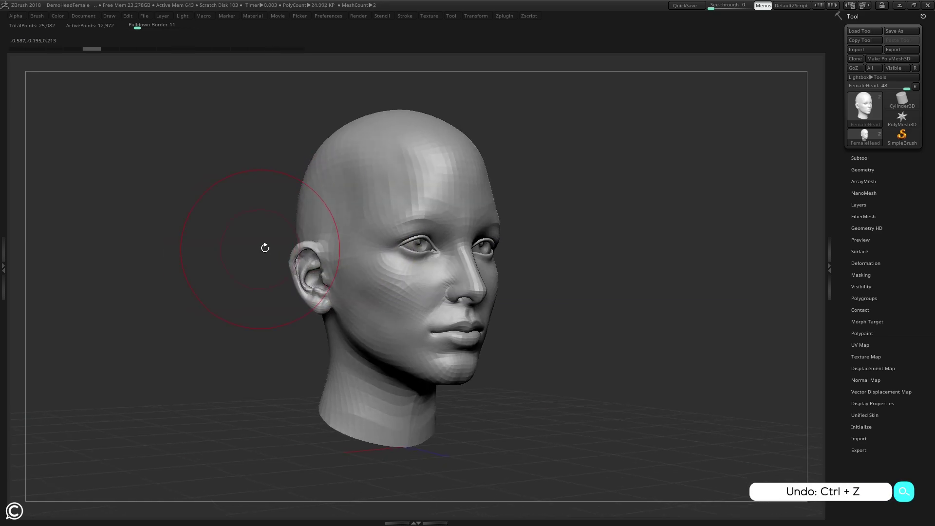
Set the Move brush's draw size to 215 and its focal shift to -100.
{"action": "key", "text": "space"}
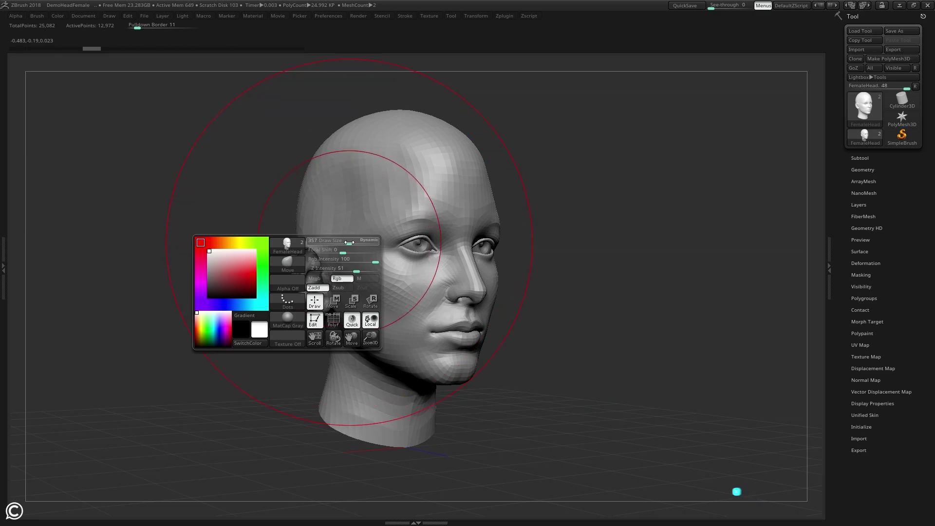
{"action": "left_click_drag", "start_coordinate": [333, 243], "coordinate": [352, 201]}
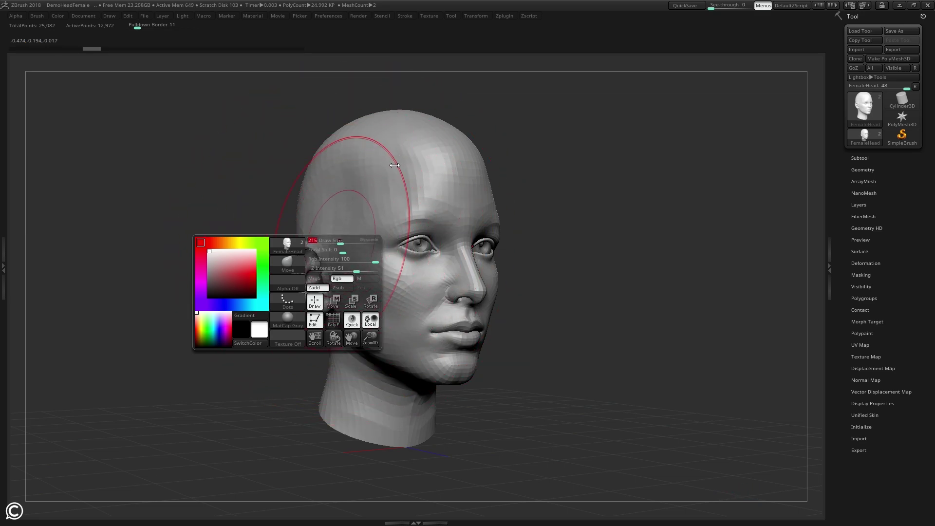
{"action": "key", "text": "space"}
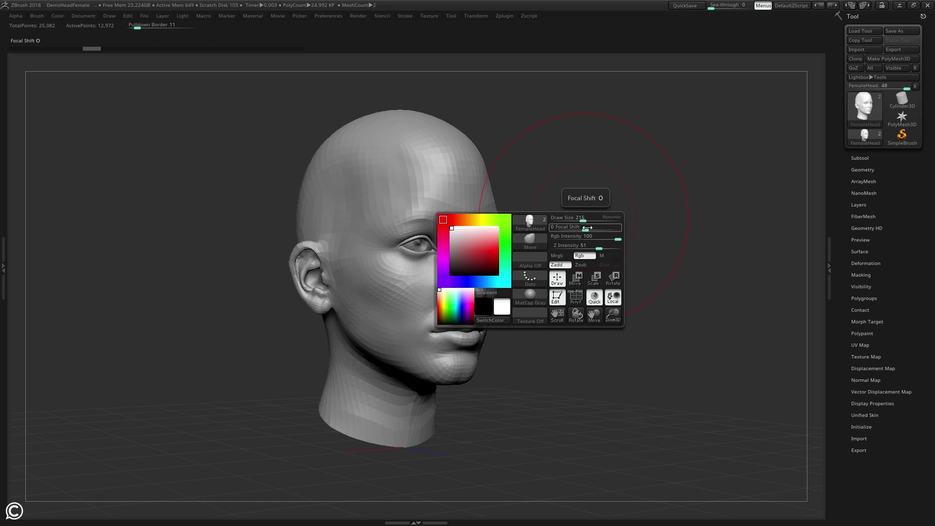
{"action": "left_click_drag", "start_coordinate": [586, 230], "coordinate": [583, 229]}
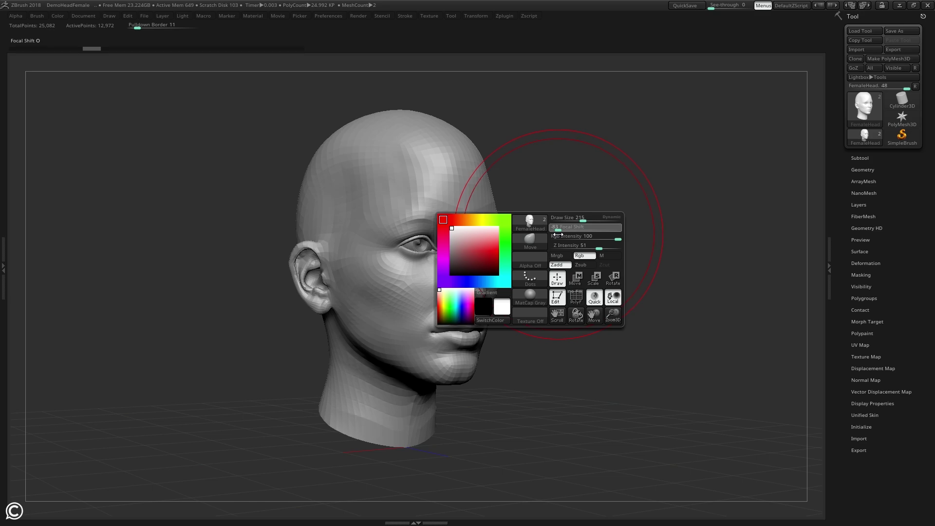
{"action": "left_click_drag", "start_coordinate": [558, 234], "coordinate": [555, 234]}
Try hard-edged Move strokes on the side of the face and, at draw size 30, below the ear, then undo them.
{"action": "left_click_drag", "start_coordinate": [310, 227], "coordinate": [248, 222]}
{"action": "left_click_drag", "start_coordinate": [235, 341], "coordinate": [215, 292]}
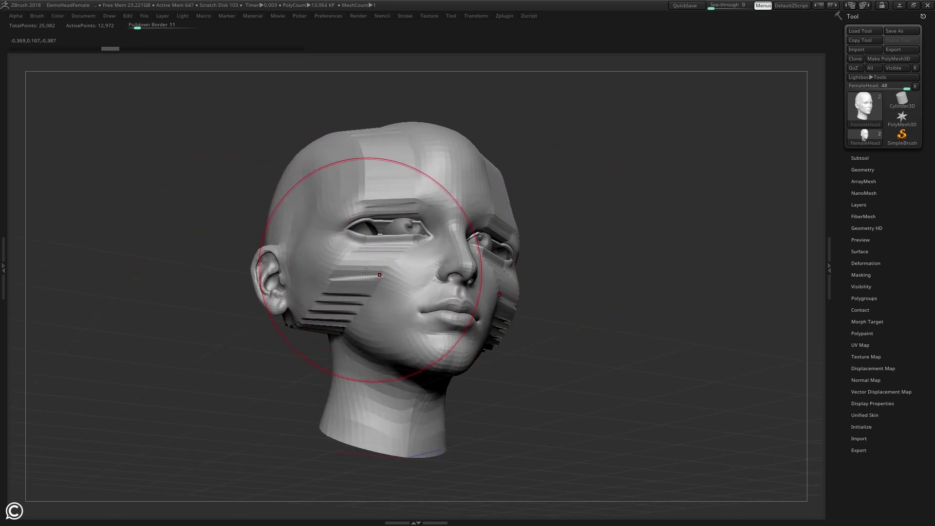
{"action": "key", "text": "space"}
{"action": "left_click_drag", "start_coordinate": [655, 182], "coordinate": [626, 181]}
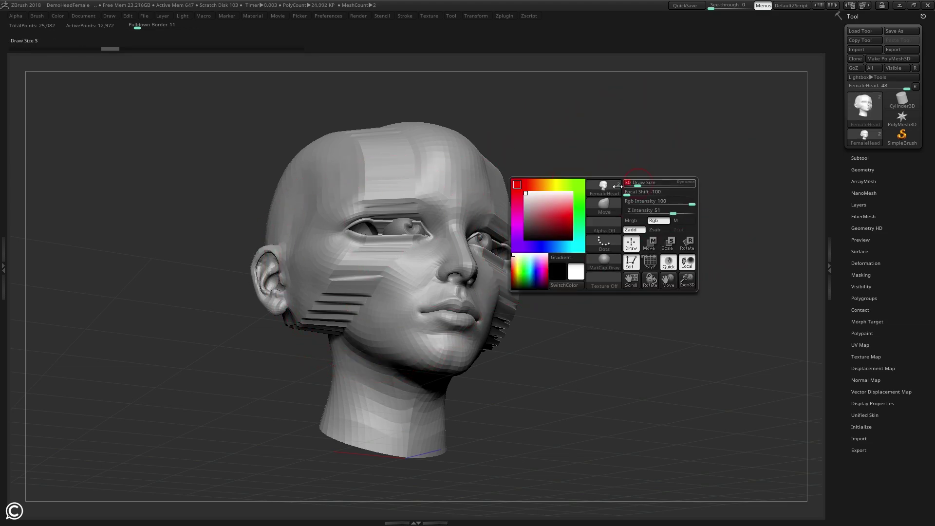
{"action": "mouse_move", "coordinate": [285, 347]}
{"action": "left_mouse_down"}
{"action": "mouse_move", "coordinate": [336, 344]}
{"action": "mouse_move", "coordinate": [273, 331]}
{"action": "left_mouse_up"}
{"action": "key", "text": "space"}
{"action": "left_click_drag", "start_coordinate": [581, 236], "coordinate": [582, 236]}
{"action": "left_click_drag", "start_coordinate": [584, 225], "coordinate": [633, 211]}
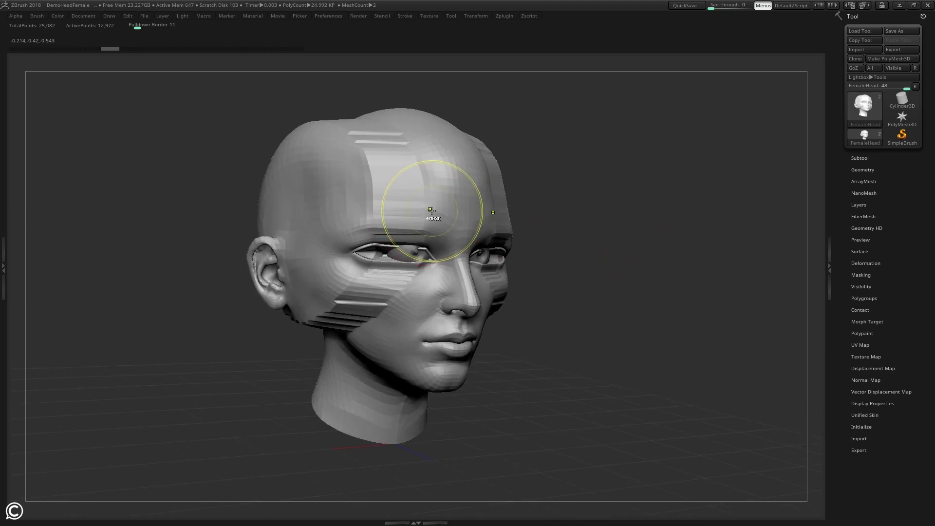
{"action": "key", "text": "ctrl+z"}
Enlarge the draw size, try pulling the side of the head with a softer falloff, and undo the stroke.
{"action": "key", "text": "space"}
{"action": "left_click_drag", "start_coordinate": [441, 208], "coordinate": [463, 219]}
{"action": "left_click_drag", "start_coordinate": [313, 239], "coordinate": [291, 239]}
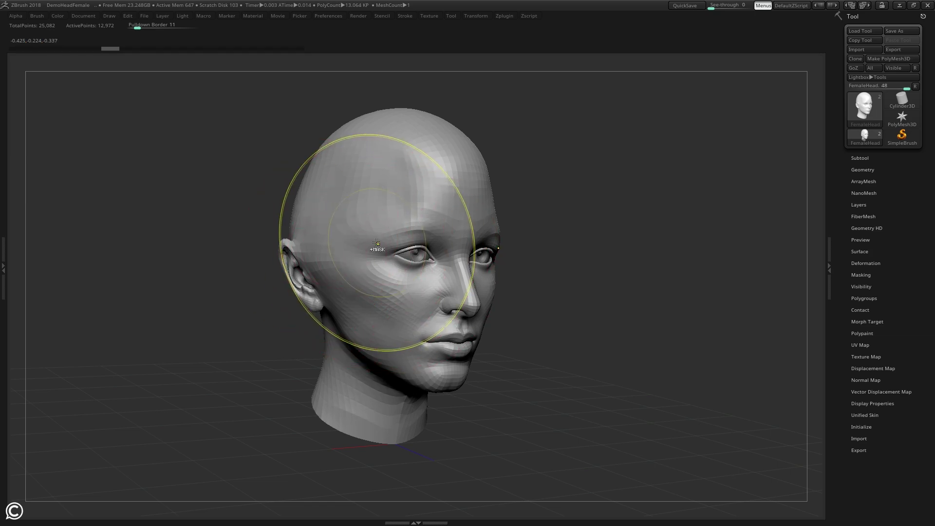
{"action": "key", "text": "ctrl+z"}
Try a Move stroke on the side of the head with focal shift -55, undo it, and soften the brush falloff again.
{"action": "key", "text": "space"}
{"action": "mouse_move", "coordinate": [387, 243]}
{"action": "left_mouse_down"}
{"action": "mouse_move", "coordinate": [261, 240]}
{"action": "mouse_move", "coordinate": [271, 240]}
{"action": "left_mouse_up"}
{"action": "key", "text": "ctrl+z"}
{"action": "key", "text": "space"}
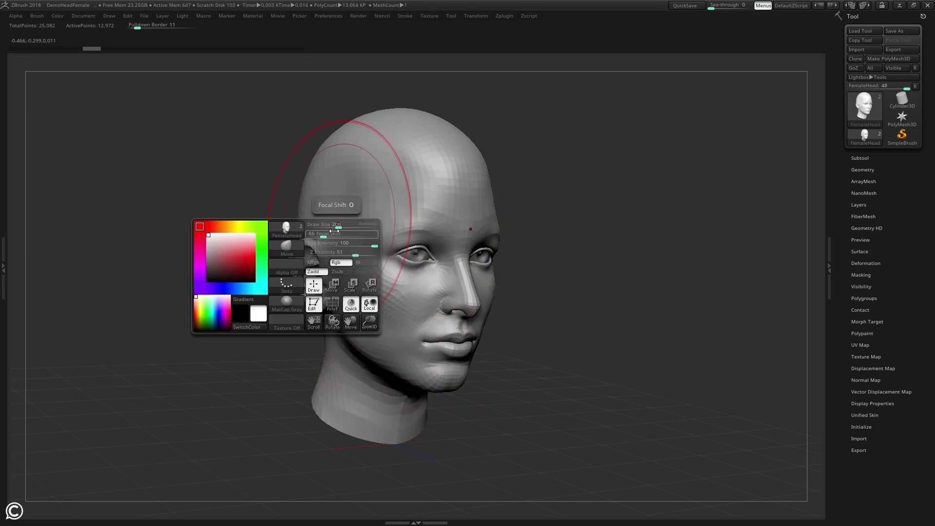
{"action": "mouse_move", "coordinate": [337, 232]}
{"action": "left_mouse_down"}
{"action": "mouse_move", "coordinate": [351, 233]}
{"action": "mouse_move", "coordinate": [292, 227]}
{"action": "left_mouse_up"}
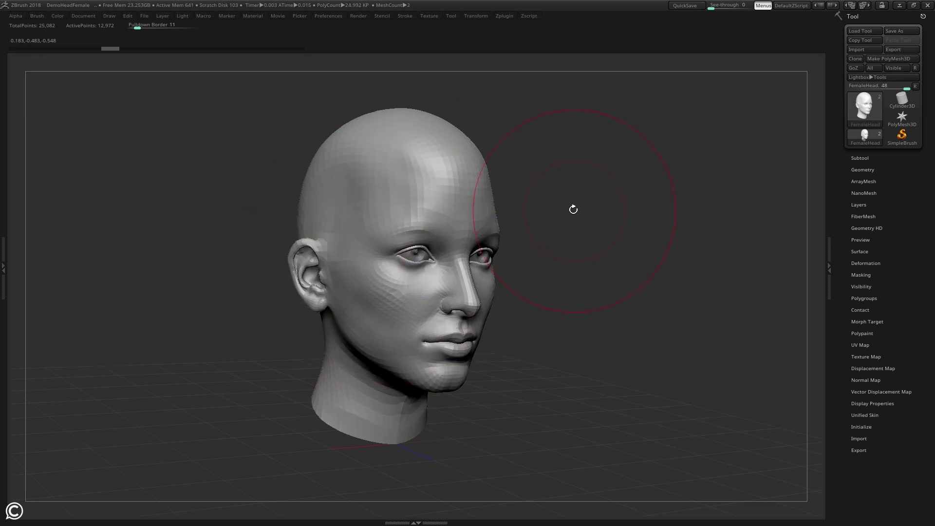
Vary the Move brush's draw size over the side of the head with focal shift 21.
{"action": "left_click_drag", "start_coordinate": [572, 208], "coordinate": [596, 203]}
{"action": "key", "text": "space"}
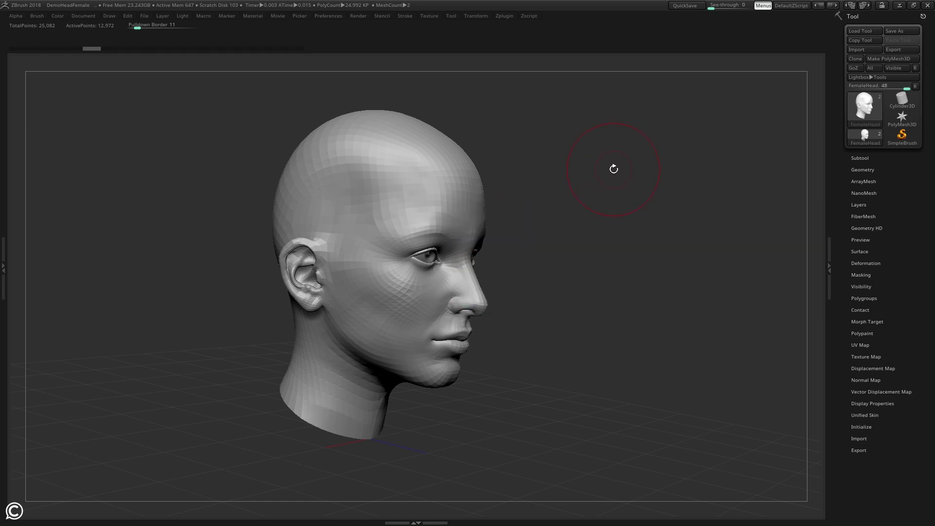
{"action": "key", "text": "space"}
{"action": "left_click_drag", "start_coordinate": [615, 169], "coordinate": [622, 170]}
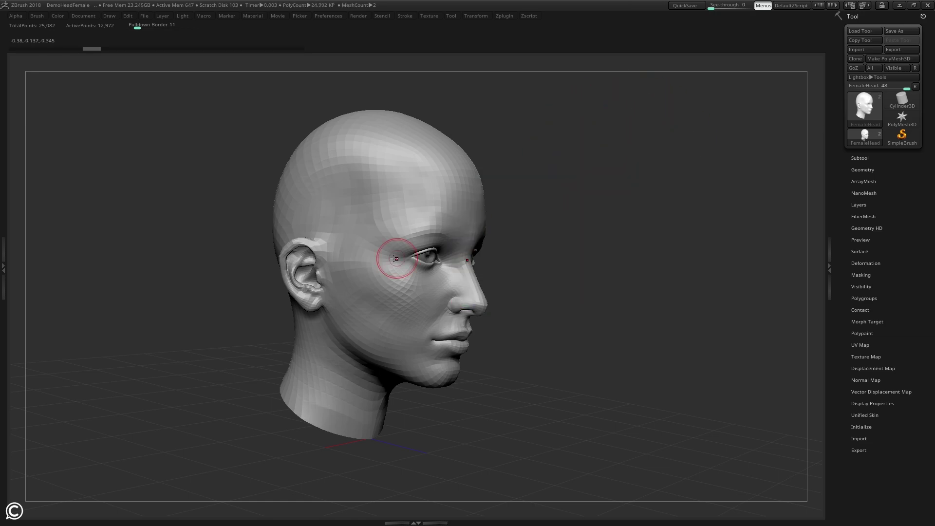
{"action": "key", "text": "space"}
{"action": "left_click_drag", "start_coordinate": [400, 255], "coordinate": [412, 255]}
{"action": "key", "text": "space"}
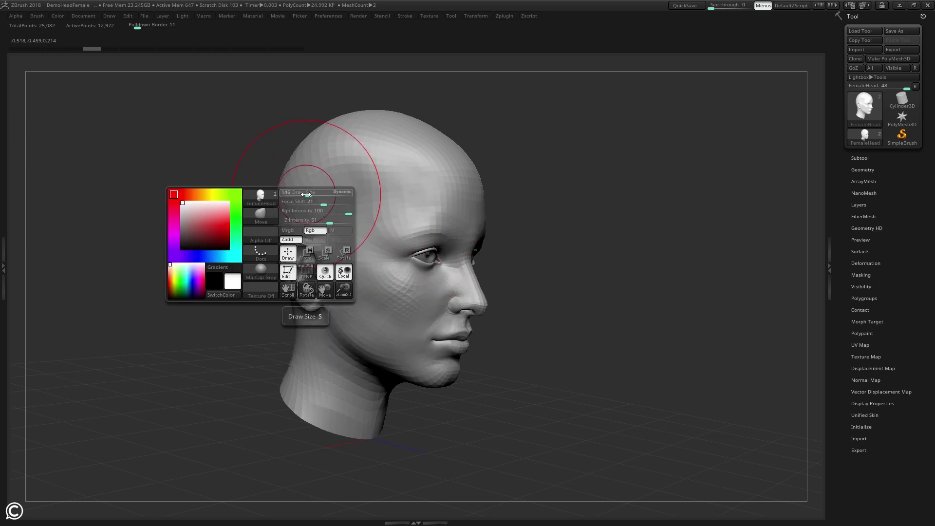
{"action": "key", "text": "space"}
{"action": "key", "text": "space"}
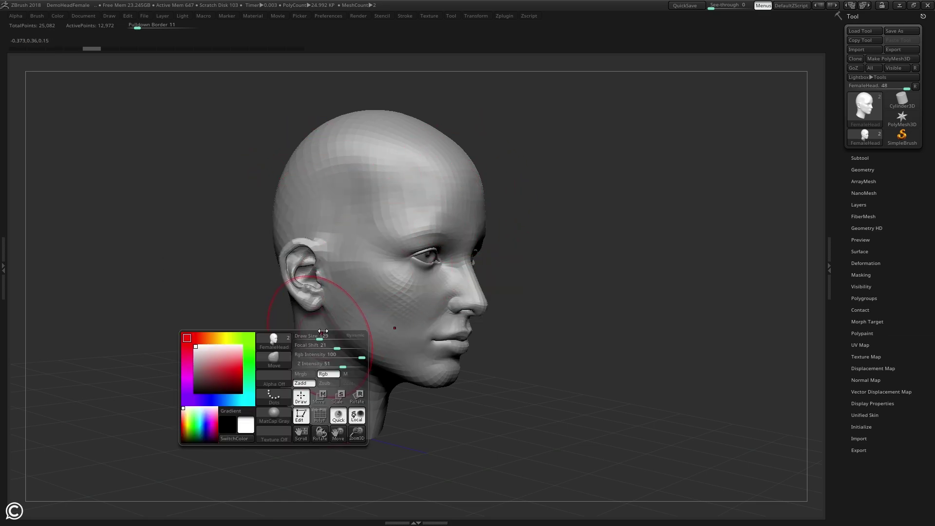
Compare smaller and larger Move draw sizes, such as 124 and 289, then set draw size 188 and focal shift -6.
{"action": "left_click_drag", "start_coordinate": [320, 329], "coordinate": [308, 330]}
{"action": "key", "text": "space"}
{"action": "left_click_drag", "start_coordinate": [299, 201], "coordinate": [311, 201]}
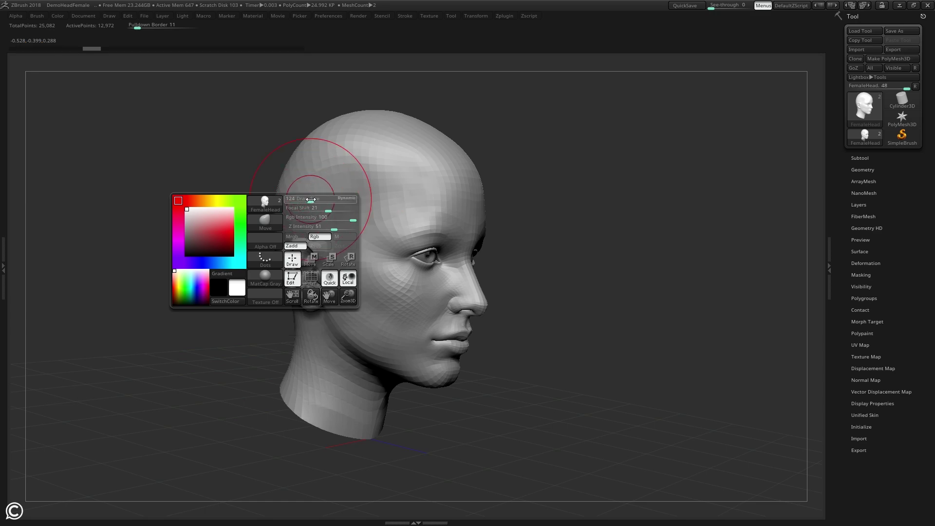
{"action": "key", "text": "space"}
{"action": "left_click_drag", "start_coordinate": [421, 310], "coordinate": [434, 310]}
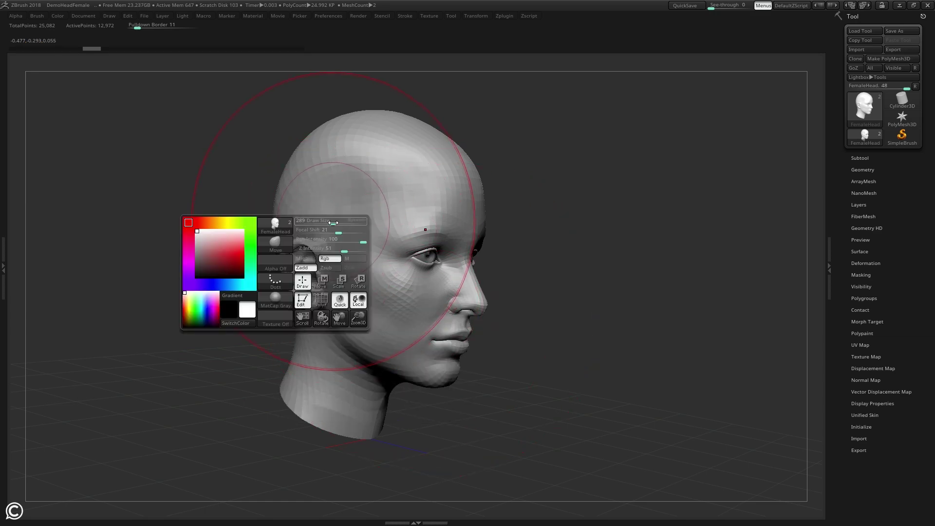
{"action": "mouse_move", "coordinate": [333, 223]}
{"action": "left_mouse_down"}
{"action": "mouse_move", "coordinate": [320, 223]}
{"action": "mouse_move", "coordinate": [332, 230]}
{"action": "mouse_move", "coordinate": [329, 222]}
{"action": "left_mouse_up"}
{"action": "key", "text": "space"}
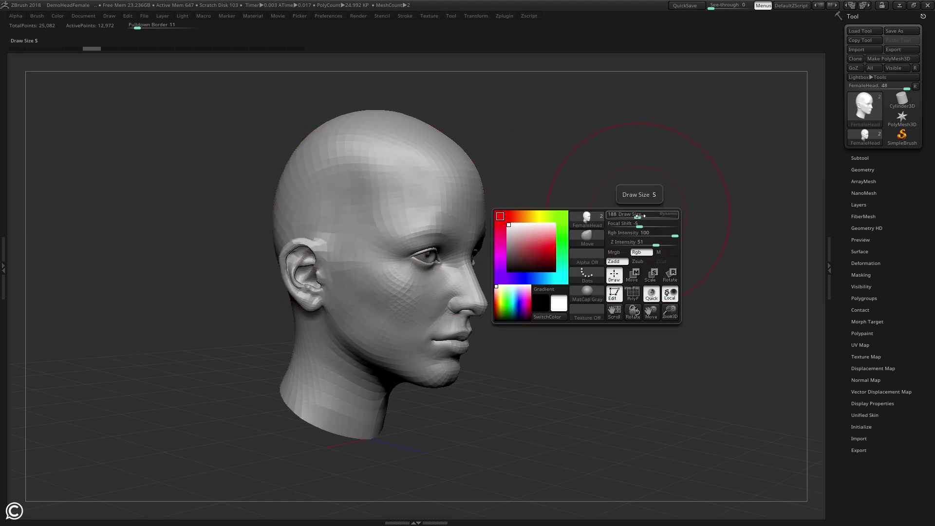
{"action": "mouse_move", "coordinate": [634, 216]}
{"action": "left_mouse_down"}
{"action": "mouse_move", "coordinate": [646, 215]}
{"action": "mouse_move", "coordinate": [626, 227]}
{"action": "mouse_move", "coordinate": [638, 217]}
{"action": "left_mouse_up"}
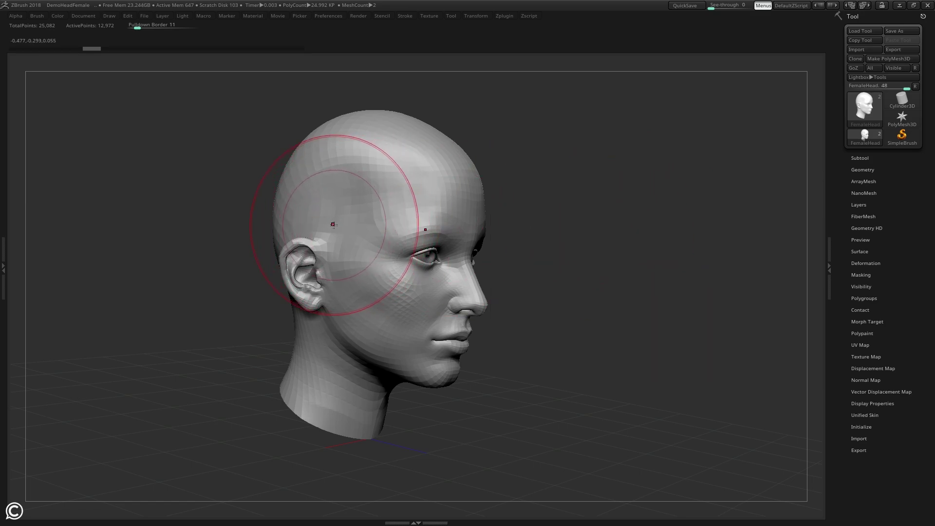
Try pulling the sides of the head far outward with the Move brush, inspect the shape, and undo the strokes.
{"action": "left_click_drag", "start_coordinate": [292, 229], "coordinate": [141, 250]}
{"action": "left_click_drag", "start_coordinate": [151, 302], "coordinate": [297, 273]}
{"action": "key", "text": "ctrl+z"}
{"action": "left_click_drag", "start_coordinate": [306, 210], "coordinate": [452, 191]}
{"action": "left_click_drag", "start_coordinate": [589, 193], "coordinate": [467, 197]}
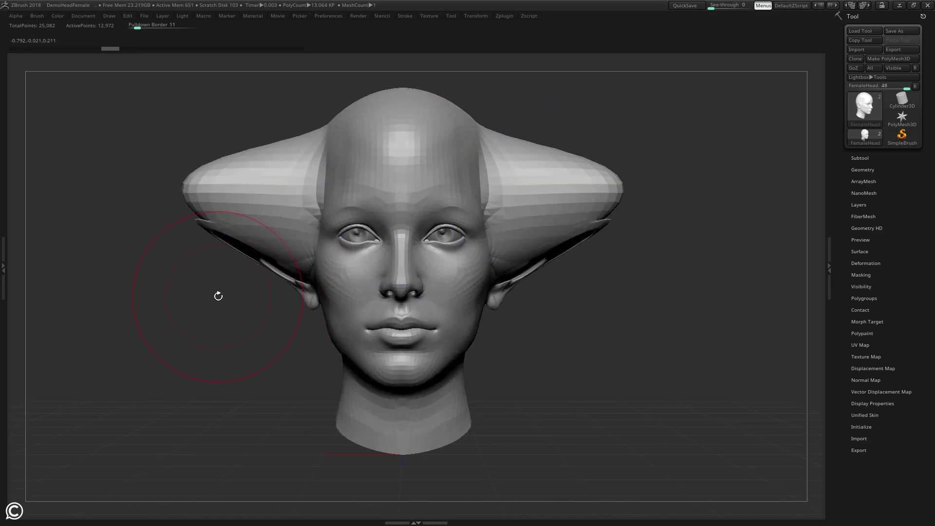
{"action": "left_click_drag", "start_coordinate": [218, 296], "coordinate": [267, 314]}
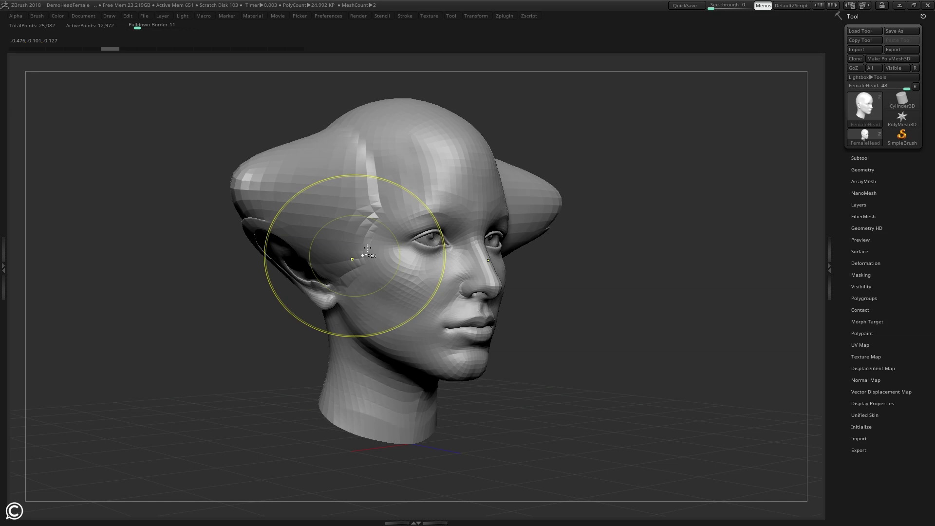
{"action": "key", "text": "ctrl+z"}
Lower the Move brush's Z Intensity to 5, try pulling the side of the head, and undo the strokes.
{"action": "key", "text": "space"}
{"action": "left_click_drag", "start_coordinate": [453, 256], "coordinate": [442, 256]}
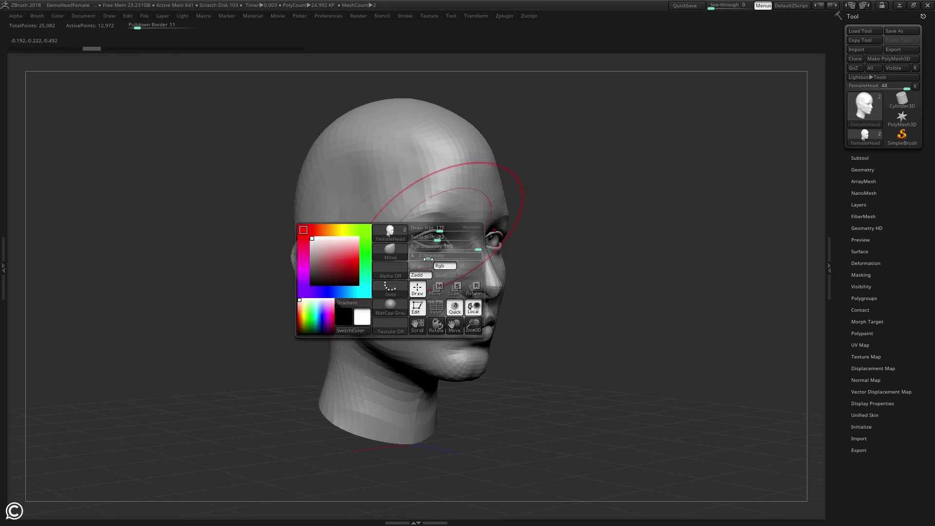
{"action": "left_click_drag", "start_coordinate": [302, 215], "coordinate": [299, 215]}
{"action": "left_click_drag", "start_coordinate": [217, 223], "coordinate": [185, 222]}
{"action": "key", "text": "ctrl+z"}
{"action": "mouse_move", "coordinate": [433, 165]}
{"action": "left_mouse_down"}
{"action": "mouse_move", "coordinate": [202, 214]}
{"action": "mouse_move", "coordinate": [127, 243]}
{"action": "left_mouse_up"}
{"action": "key", "text": "ctrl+z"}
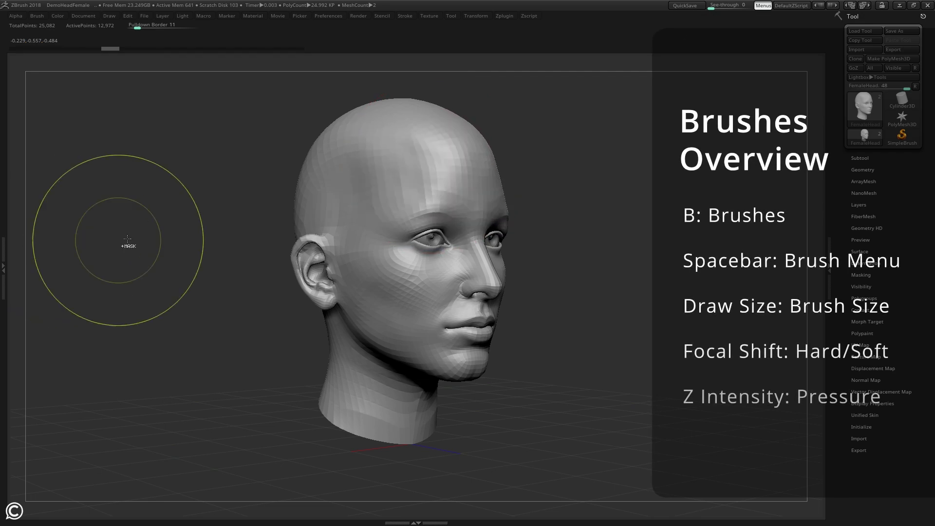
Try long low-intensity Move strokes on the side of the head from front and rear angles, undoing each one.
{"action": "left_click_drag", "start_coordinate": [314, 193], "coordinate": [37, 259]}
{"action": "left_click_drag", "start_coordinate": [214, 276], "coordinate": [350, 276]}
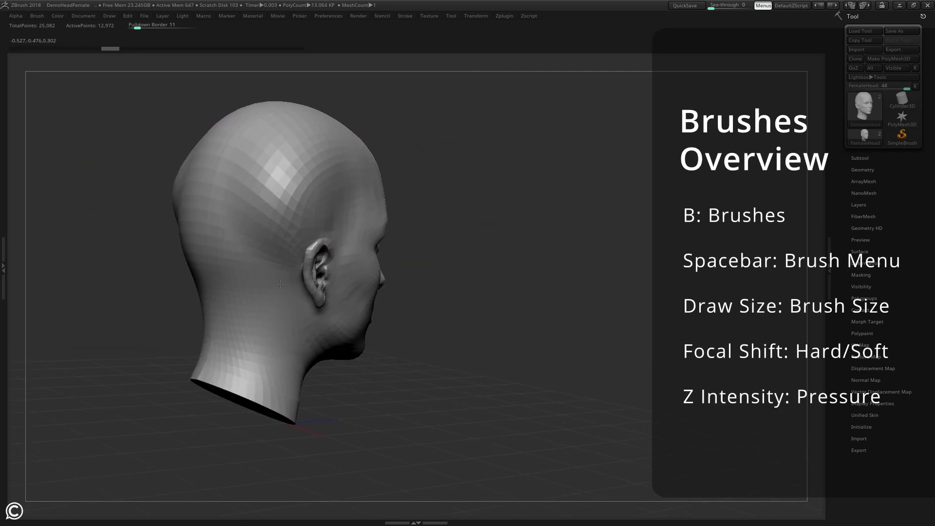
{"action": "key", "text": "ctrl+z"}
{"action": "left_click_drag", "start_coordinate": [316, 195], "coordinate": [706, 233]}
{"action": "key", "text": "ctrl+z"}
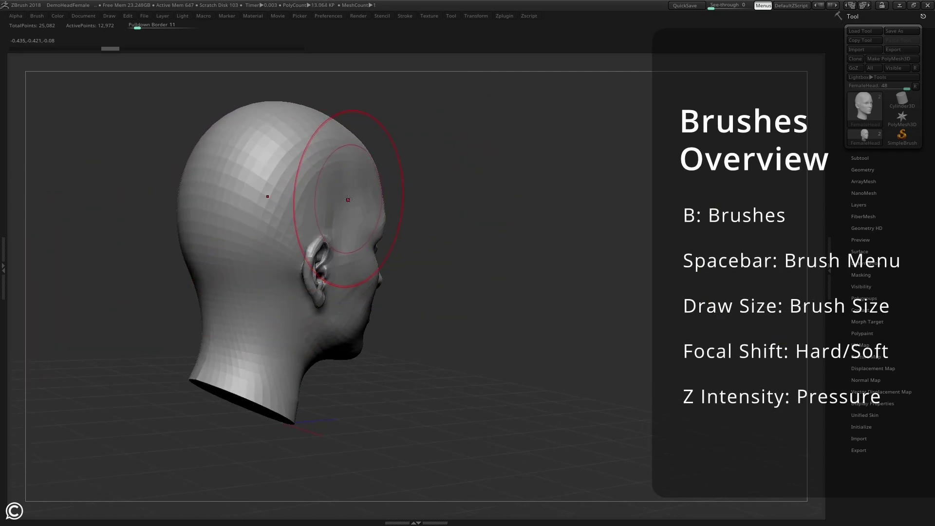
{"action": "left_click_drag", "start_coordinate": [319, 196], "coordinate": [663, 240]}
{"action": "key", "text": "ctrl+z"}
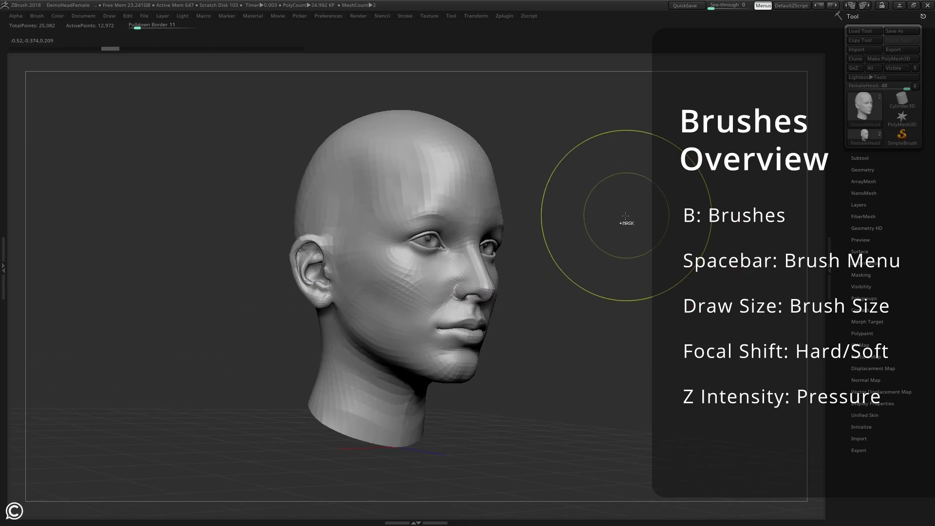
{"action": "left_click_drag", "start_coordinate": [604, 250], "coordinate": [636, 248]}
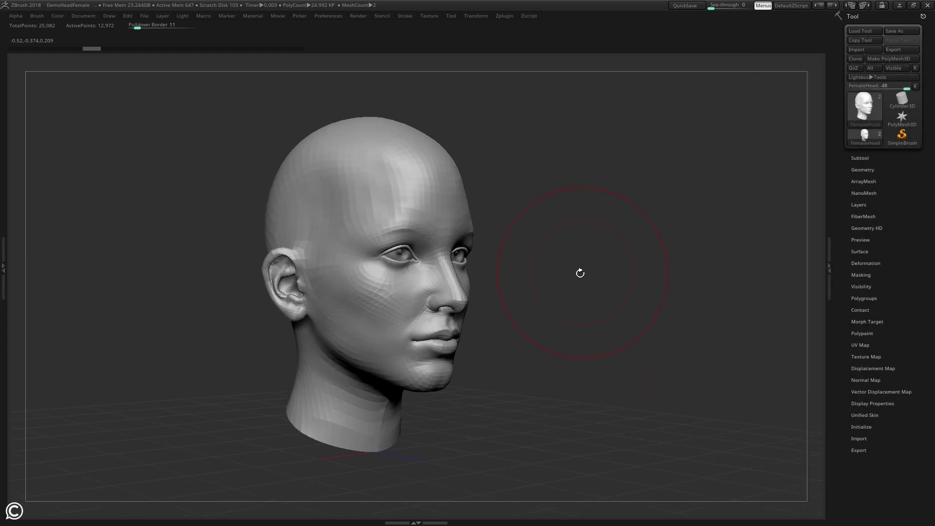
Set the Move brush's Z Intensity to 27 and reduce its draw size.
{"action": "left_click_drag", "start_coordinate": [579, 272], "coordinate": [599, 243]}
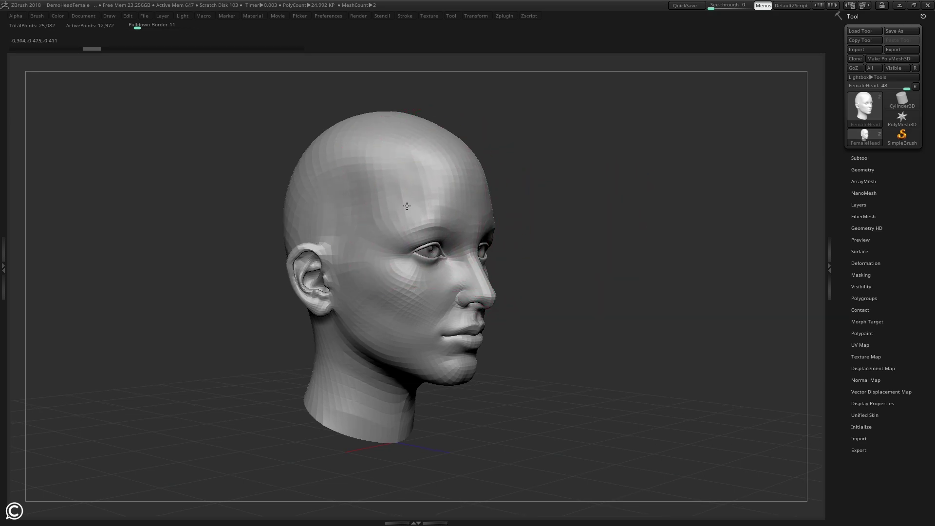
{"action": "key", "text": "space"}
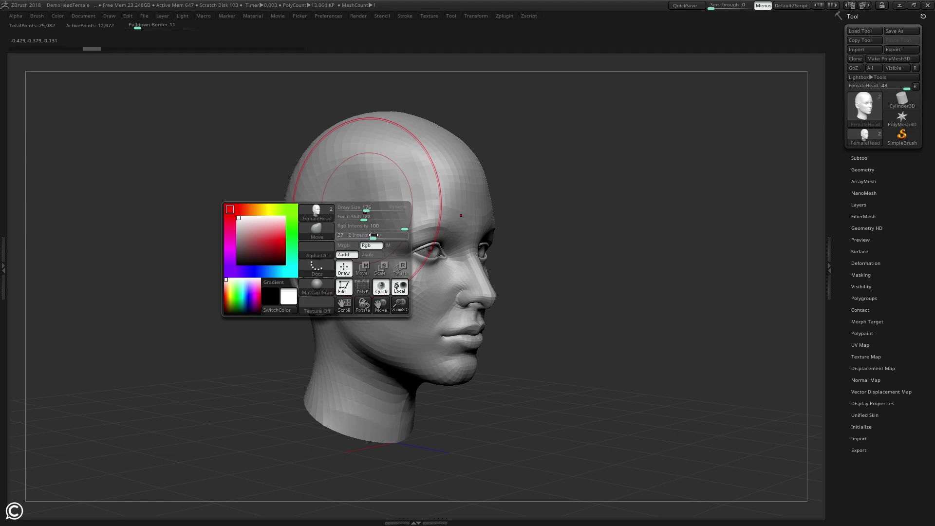
{"action": "left_click_drag", "start_coordinate": [565, 225], "coordinate": [555, 225]}
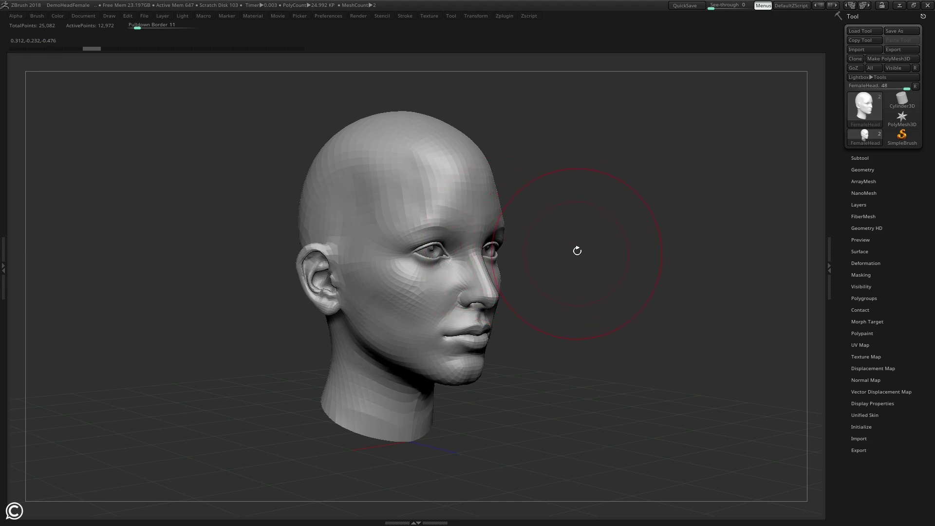
{"action": "right_click", "coordinate": [582, 249]}
{"action": "left_click_drag", "start_coordinate": [581, 248], "coordinate": [572, 248]}
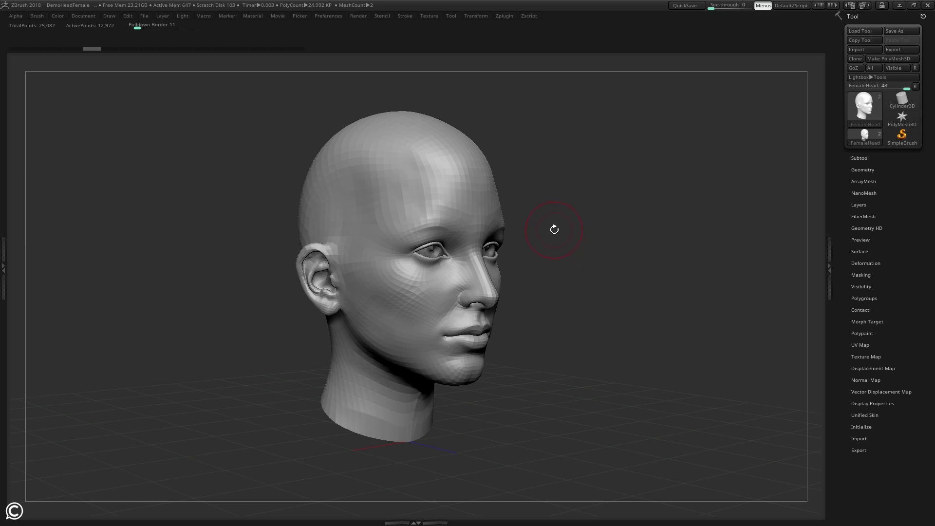
Filter the brush library to brushes starting with C and select ClayBuildup.
{"action": "key", "text": "b"}
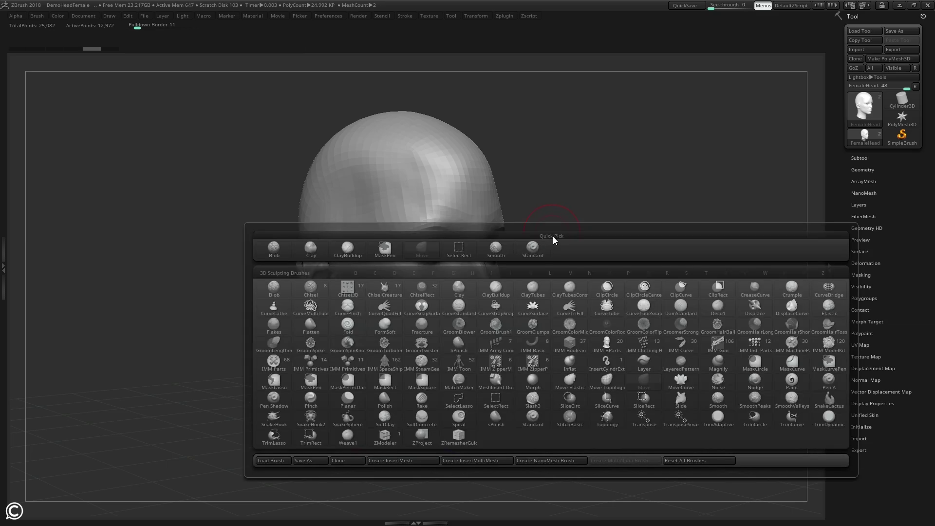
{"action": "key", "text": "c"}
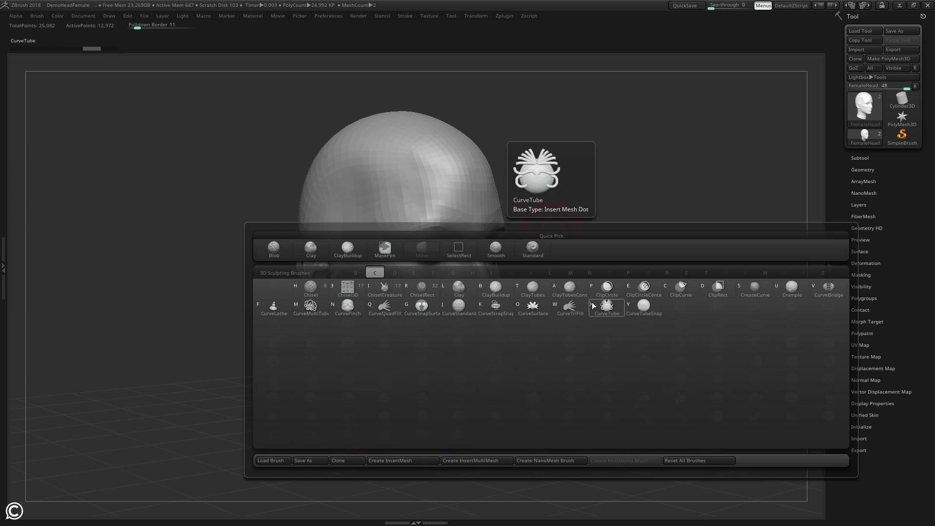
{"action": "left_click", "coordinate": [516, 306]}
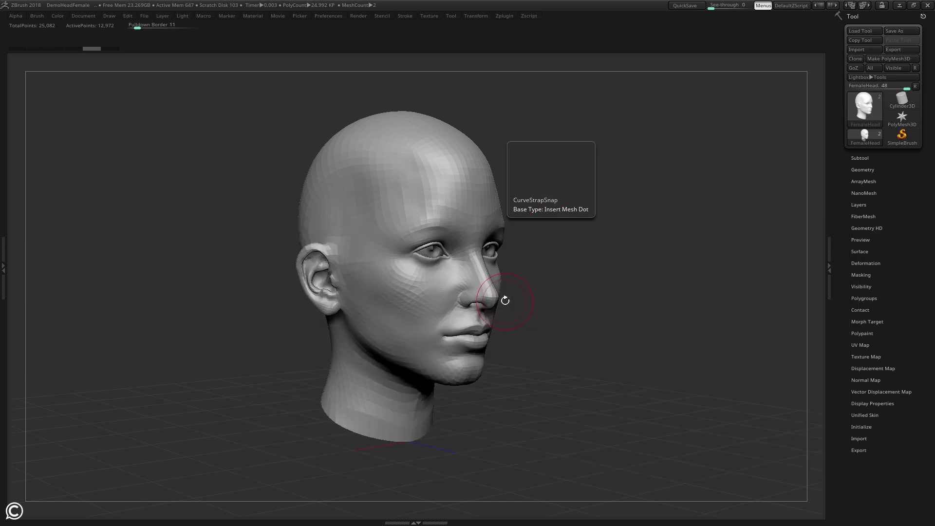
{"action": "key", "text": "b"}
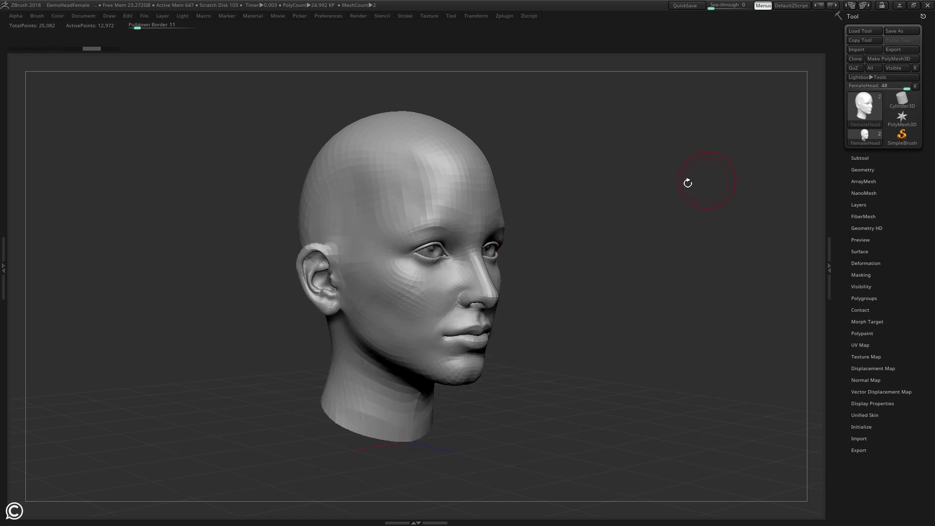
{"action": "key", "text": "b"}
{"action": "key", "text": "c"}
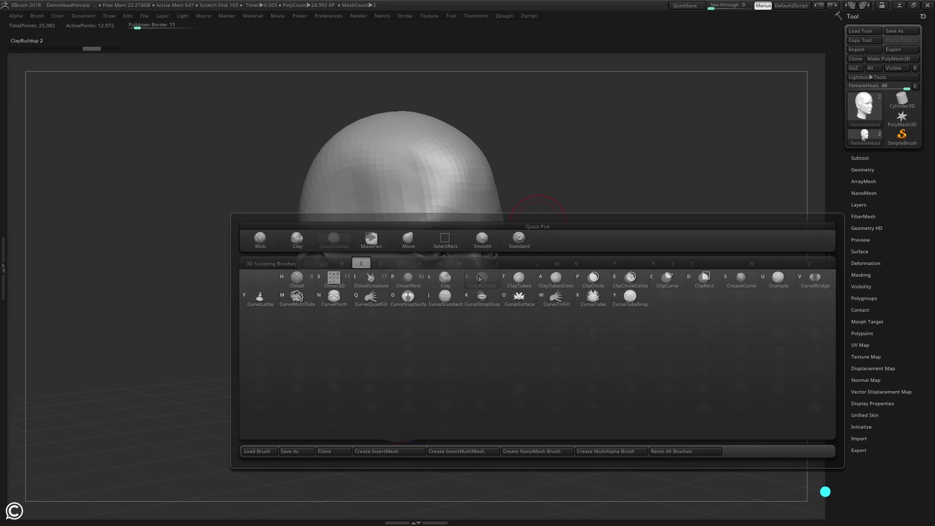
{"action": "mouse_move", "coordinate": [482, 288]}
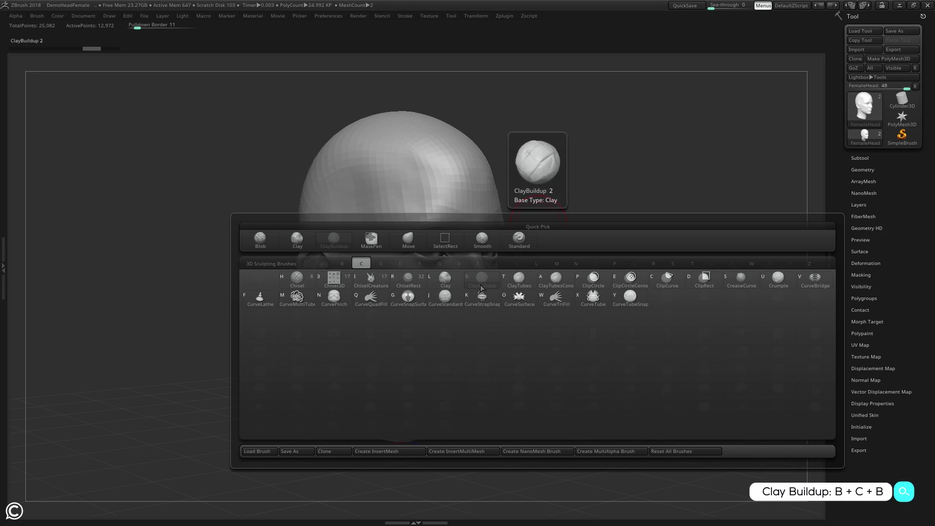
{"action": "key", "text": "b"}
{"action": "key", "text": "b"}
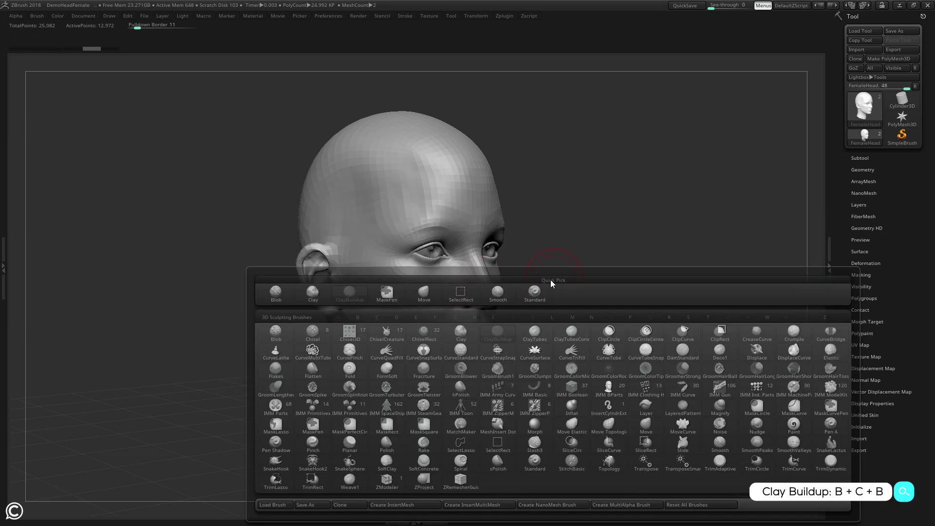
{"action": "key", "text": "c"}
{"action": "key", "text": "b"}
Build up trial ClayBuildup strokes across the temple and cheek, then undo all but the first marks on the temple.
{"action": "left_click_drag", "start_coordinate": [539, 265], "coordinate": [616, 213]}
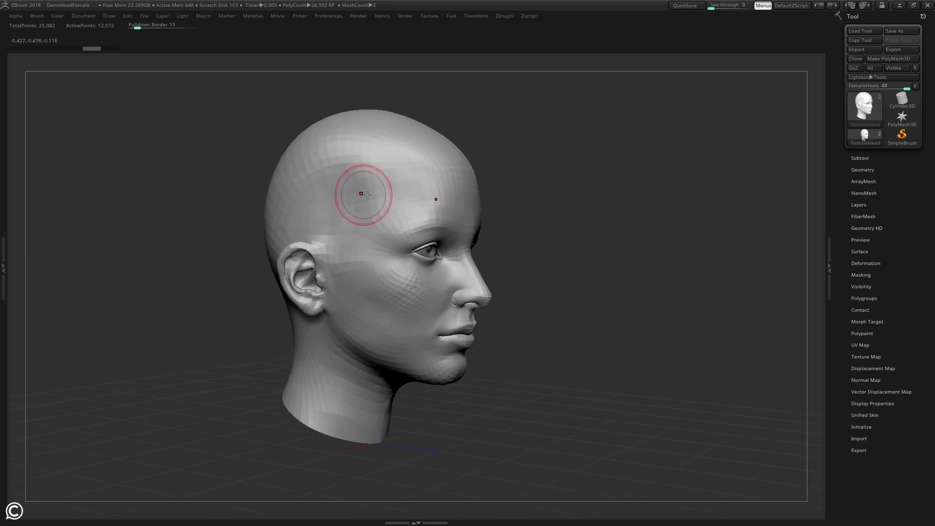
{"action": "mouse_move", "coordinate": [362, 194]}
{"action": "left_mouse_down"}
{"action": "mouse_move", "coordinate": [351, 203]}
{"action": "mouse_move", "coordinate": [364, 211]}
{"action": "mouse_move", "coordinate": [367, 273]}
{"action": "mouse_move", "coordinate": [370, 226]}
{"action": "mouse_move", "coordinate": [391, 186]}
{"action": "mouse_move", "coordinate": [341, 182]}
{"action": "left_mouse_up"}
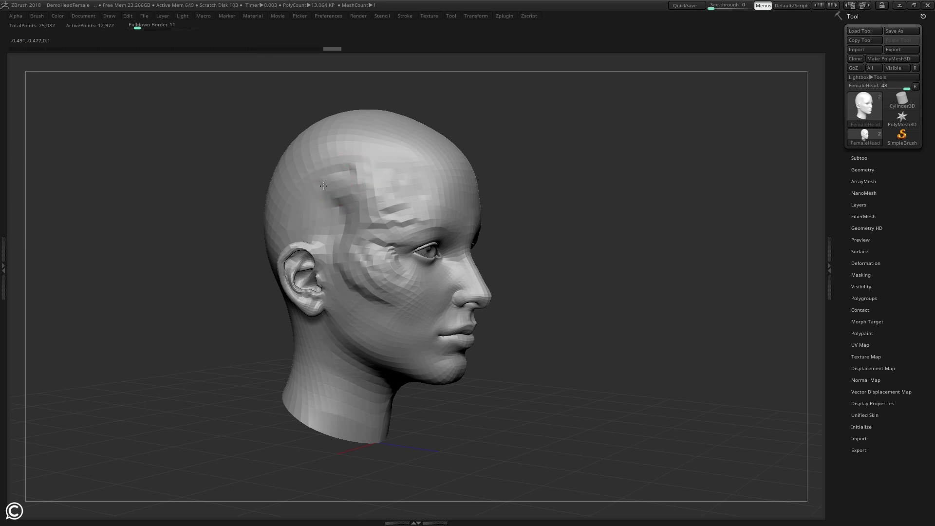
{"action": "mouse_move", "coordinate": [562, 171]}
{"action": "left_mouse_down"}
{"action": "mouse_move", "coordinate": [551, 182]}
{"action": "mouse_move", "coordinate": [561, 182]}
{"action": "left_mouse_up"}
{"action": "key", "text": "ctrl+z"}
{"action": "key", "text": "ctrl+z"}
{"action": "key", "text": "ctrl+z"}
{"action": "key", "text": "ctrl+z"}
{"action": "key", "text": "ctrl+z"}
{"action": "key", "text": "ctrl+z"}
{"action": "key", "text": "ctrl+z"}
{"action": "key", "text": "ctrl+z"}
{"action": "key", "text": "ctrl+z"}
{"action": "key", "text": "ctrl+z"}
{"action": "key", "text": "ctrl+z"}
{"action": "key", "text": "ctrl+z"}
{"action": "key", "text": "ctrl+z"}
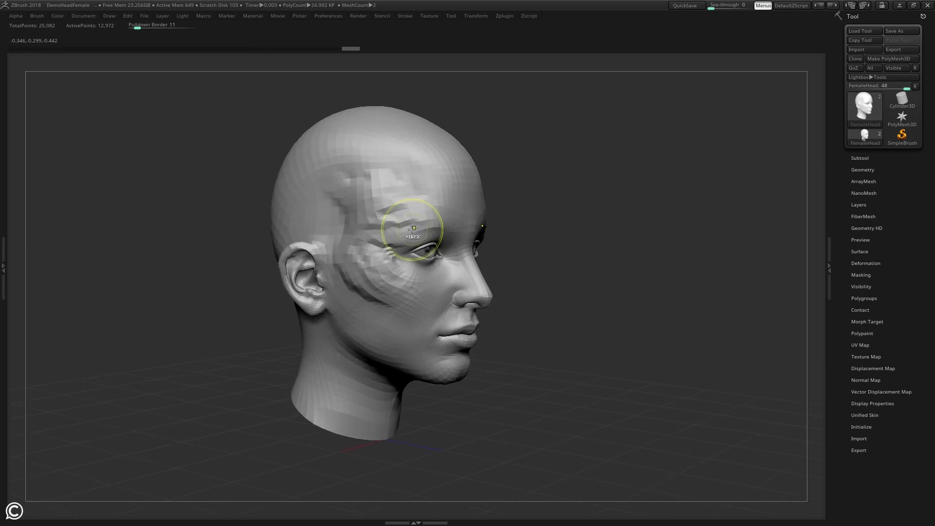
Enlarge the ClayBuildup brush, soften its falloff, and build up volume on the temple, forehead and brow.
{"action": "key", "text": "space"}
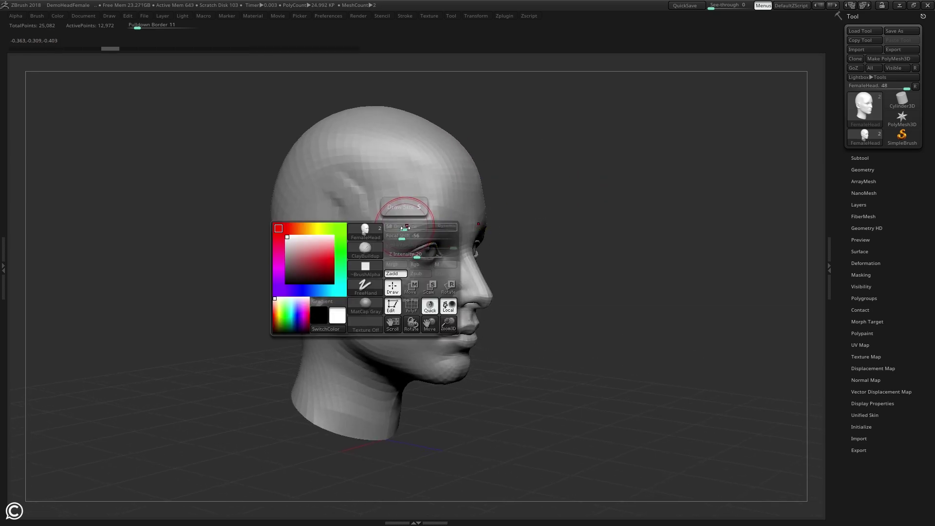
{"action": "left_click_drag", "start_coordinate": [407, 227], "coordinate": [419, 237]}
{"action": "mouse_move", "coordinate": [361, 238]}
{"action": "left_mouse_down"}
{"action": "mouse_move", "coordinate": [390, 195]}
{"action": "mouse_move", "coordinate": [370, 229]}
{"action": "left_mouse_up"}
{"action": "mouse_move", "coordinate": [400, 182]}
{"action": "left_mouse_down"}
{"action": "mouse_move", "coordinate": [373, 219]}
{"action": "mouse_move", "coordinate": [363, 210]}
{"action": "left_mouse_up"}
{"action": "left_click_drag", "start_coordinate": [597, 179], "coordinate": [540, 173]}
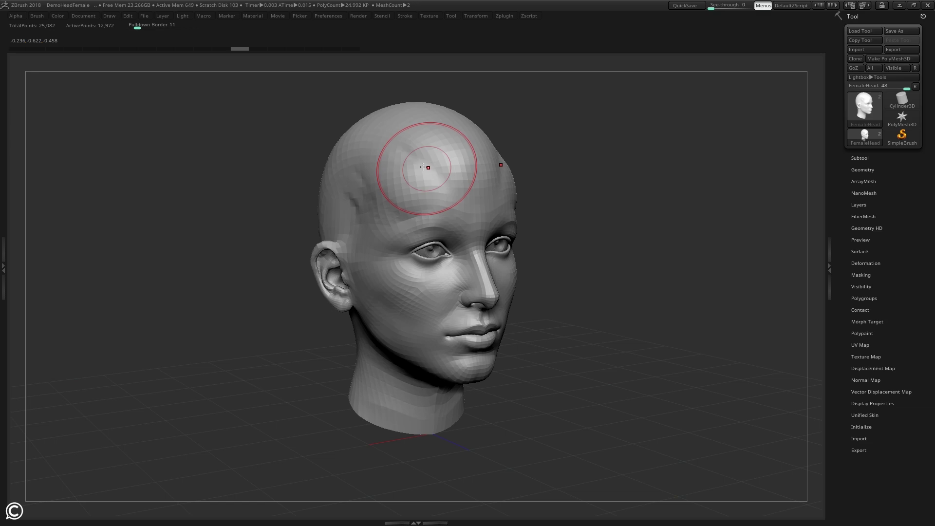
{"action": "left_click_drag", "start_coordinate": [387, 158], "coordinate": [435, 142]}
{"action": "left_click_drag", "start_coordinate": [560, 178], "coordinate": [623, 174]}
{"action": "left_click_drag", "start_coordinate": [414, 215], "coordinate": [385, 246]}
{"action": "mouse_move", "coordinate": [414, 205]}
{"action": "left_mouse_down"}
{"action": "mouse_move", "coordinate": [382, 248]}
{"action": "mouse_move", "coordinate": [401, 235]}
{"action": "mouse_move", "coordinate": [391, 233]}
{"action": "left_mouse_up"}
Reduce the ClayBuildup draw size and sculpt extra volume on the cheek and brow ridge.
{"action": "key", "text": "space"}
{"action": "left_click_drag", "start_coordinate": [412, 227], "coordinate": [443, 219]}
{"action": "right_click_drag", "start_coordinate": [444, 242], "coordinate": [428, 265], "text": "ctrl"}
{"action": "mouse_move", "coordinate": [375, 276]}
{"action": "left_mouse_down"}
{"action": "mouse_move", "coordinate": [363, 287]}
{"action": "mouse_move", "coordinate": [413, 297]}
{"action": "left_mouse_up"}
{"action": "key", "text": "space"}
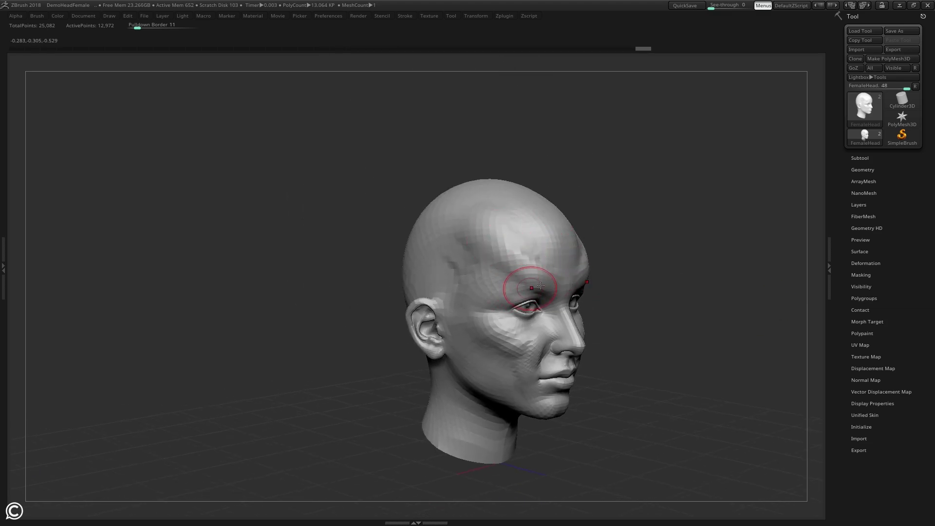
{"action": "left_click_drag", "start_coordinate": [702, 312], "coordinate": [684, 320]}
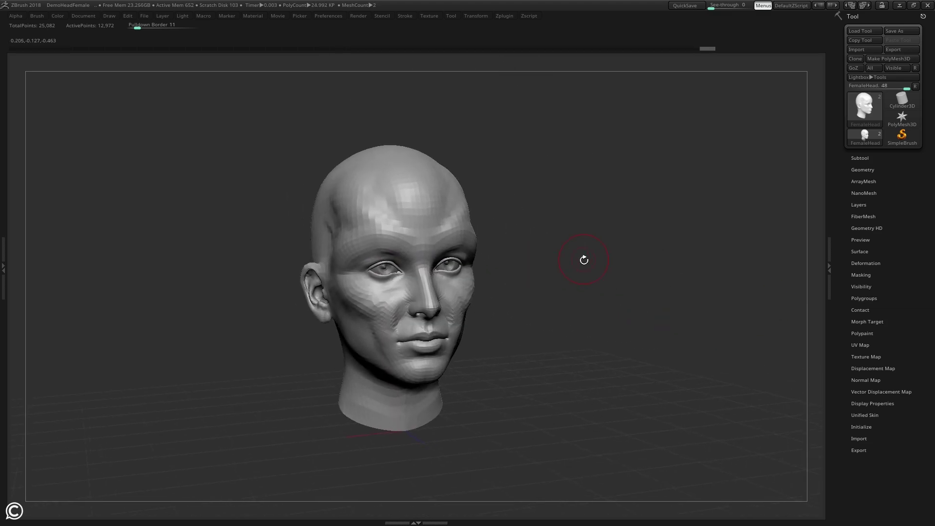
Switch to the Move brush, enlarge its draw size, and adjust the shape of the temple and side of the head.
{"action": "left_click_drag", "start_coordinate": [584, 259], "coordinate": [571, 273]}
{"action": "key", "text": "b"}
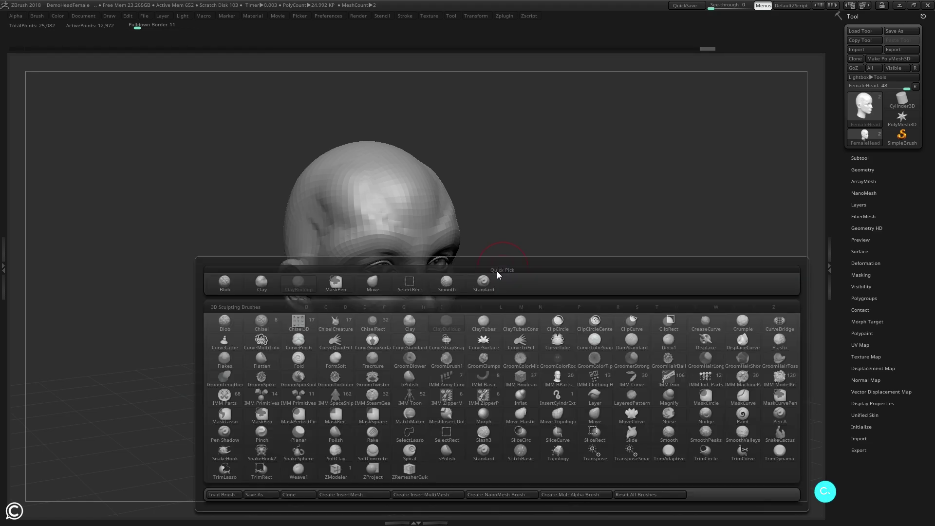
{"action": "key", "text": "m"}
{"action": "key", "text": "v"}
{"action": "key", "text": "space"}
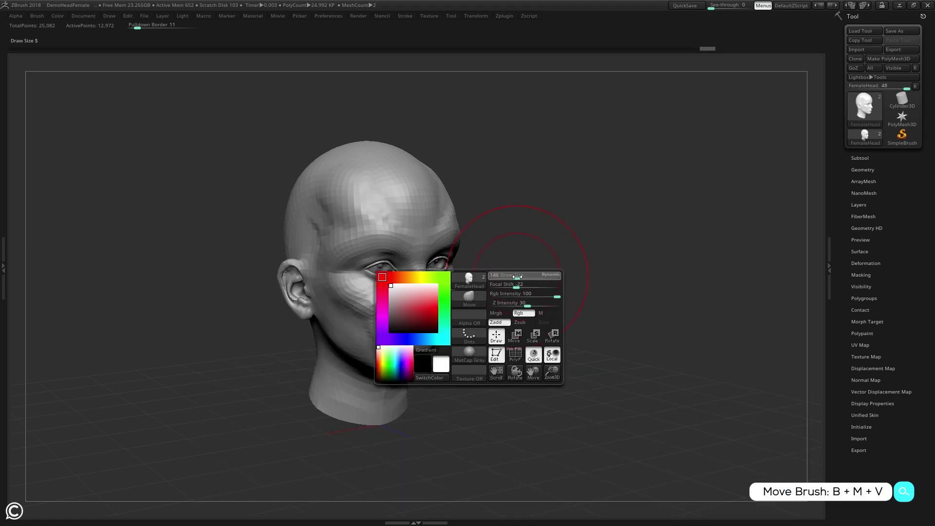
{"action": "left_click_drag", "start_coordinate": [297, 229], "coordinate": [308, 229]}
{"action": "left_click_drag", "start_coordinate": [512, 204], "coordinate": [558, 202]}
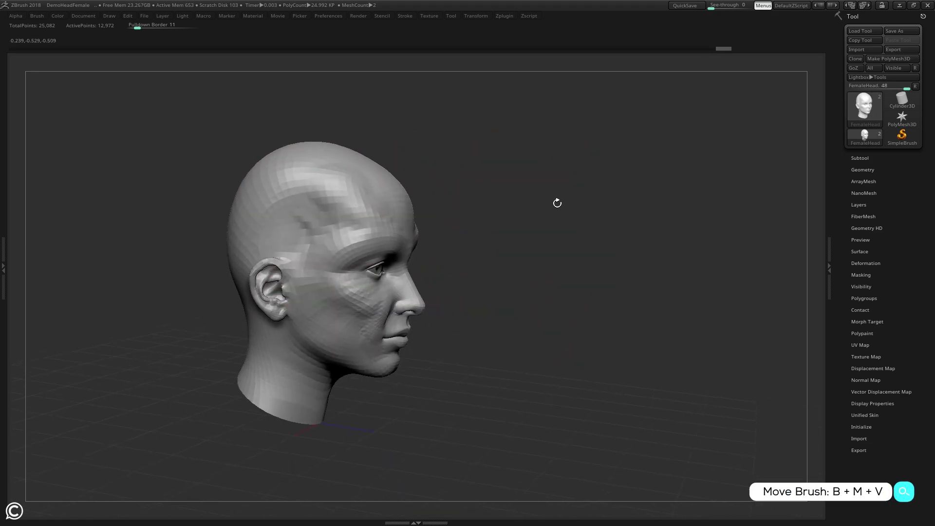
{"action": "left_click_drag", "start_coordinate": [319, 222], "coordinate": [376, 231]}
{"action": "left_click_drag", "start_coordinate": [535, 224], "coordinate": [450, 229]}
Carve a hollow beneath the cheekbone, running from in front of the ear toward the mouth, after adjusting the brush settings.
{"action": "mouse_move", "coordinate": [594, 312]}
{"action": "left_mouse_down", "text": "alt"}
{"action": "mouse_move", "coordinate": [620, 340]}
{"action": "mouse_move", "coordinate": [568, 336]}
{"action": "left_mouse_up", "text": "alt"}
{"action": "left_click_drag", "start_coordinate": [458, 249], "coordinate": [229, 233]}
{"action": "key", "text": "space"}
{"action": "left_click_drag", "start_coordinate": [287, 243], "coordinate": [276, 245]}
{"action": "left_click_drag", "start_coordinate": [299, 325], "coordinate": [270, 327]}
{"action": "right_click_drag", "start_coordinate": [276, 343], "coordinate": [263, 285], "text": "alt"}
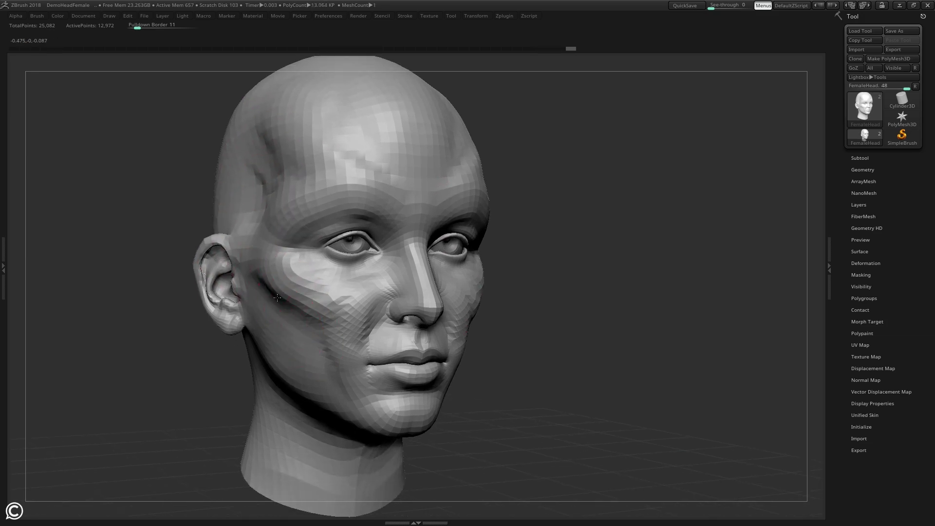
{"action": "mouse_move", "coordinate": [277, 298]}
{"action": "left_mouse_down"}
{"action": "mouse_move", "coordinate": [331, 365]}
{"action": "mouse_move", "coordinate": [267, 307]}
{"action": "left_mouse_up"}
{"action": "left_click_drag", "start_coordinate": [622, 342], "coordinate": [438, 317]}
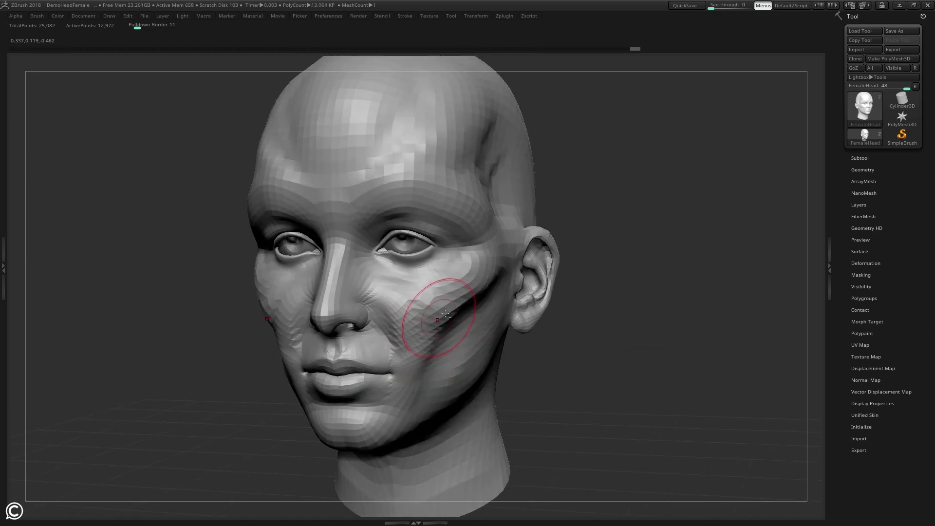
{"action": "left_click_drag", "start_coordinate": [615, 267], "coordinate": [571, 266]}
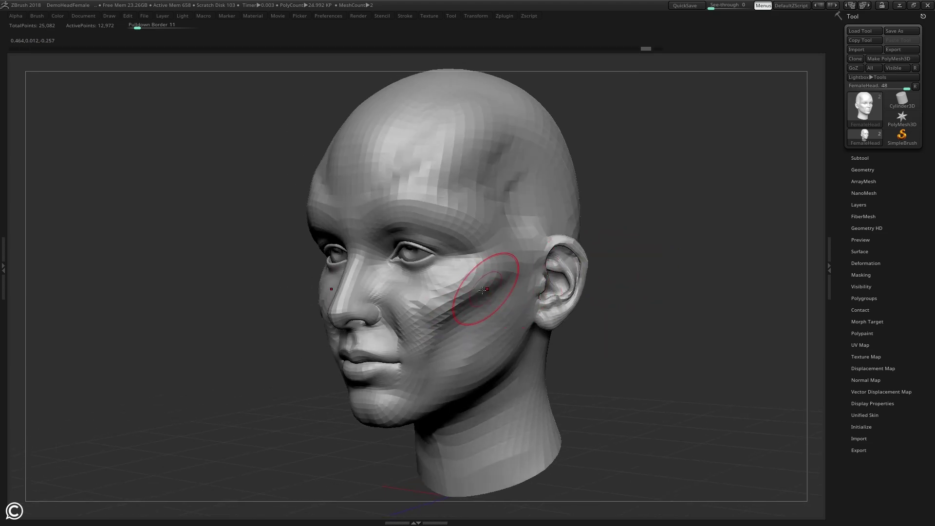
{"action": "mouse_move", "coordinate": [486, 291]}
{"action": "left_mouse_down"}
{"action": "mouse_move", "coordinate": [457, 317]}
{"action": "mouse_move", "coordinate": [514, 281]}
{"action": "left_mouse_up"}
Refine the brow ridge, lower cheeks and forehead to give the face a harder, more frowning expression.
{"action": "mouse_move", "coordinate": [492, 232]}
{"action": "left_mouse_down"}
{"action": "mouse_move", "coordinate": [426, 206]}
{"action": "mouse_move", "coordinate": [404, 209]}
{"action": "left_mouse_up"}
{"action": "left_click_drag", "start_coordinate": [209, 254], "coordinate": [273, 253]}
{"action": "left_click_drag", "start_coordinate": [366, 227], "coordinate": [474, 207]}
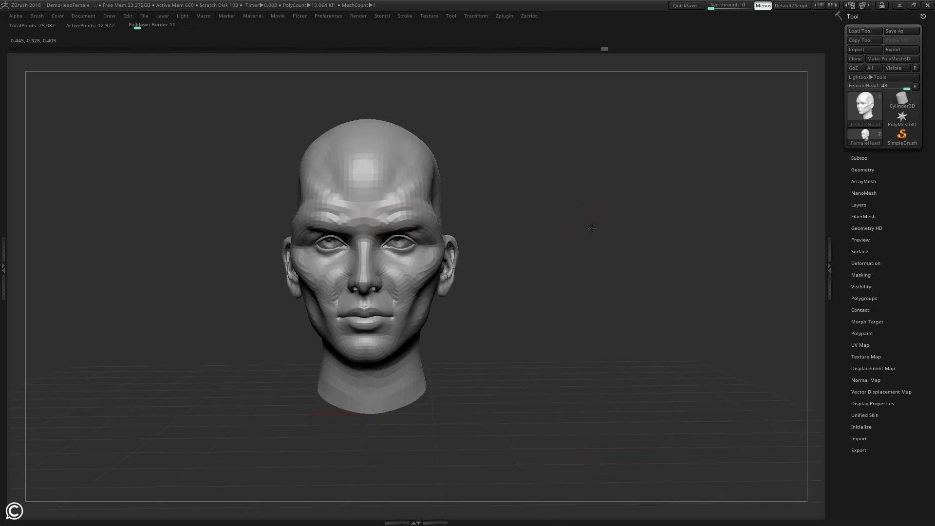
{"action": "left_click_drag", "start_coordinate": [490, 253], "coordinate": [551, 258]}
{"action": "mouse_move", "coordinate": [343, 244]}
{"action": "left_mouse_down"}
{"action": "mouse_move", "coordinate": [340, 311]}
{"action": "mouse_move", "coordinate": [324, 358]}
{"action": "left_mouse_up"}
{"action": "left_click_drag", "start_coordinate": [312, 314], "coordinate": [340, 363]}
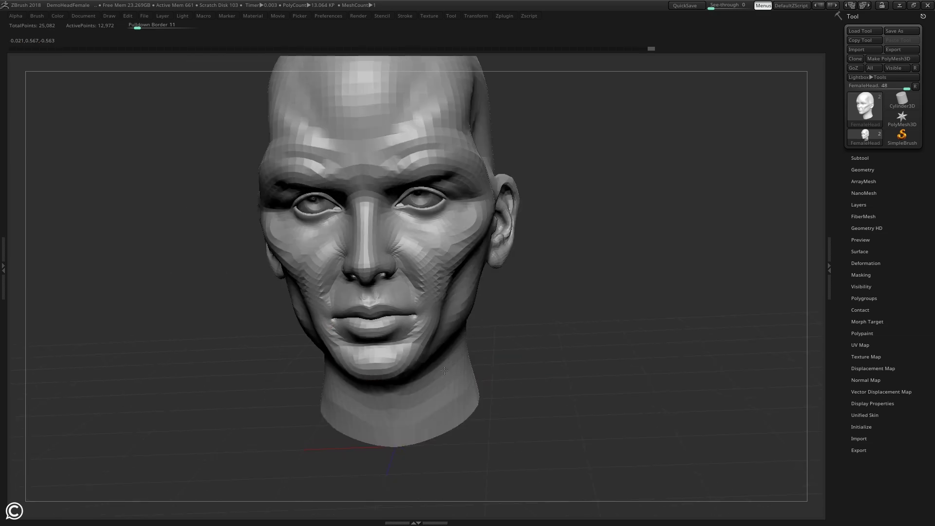
{"action": "mouse_move", "coordinate": [487, 273]}
{"action": "left_mouse_down"}
{"action": "mouse_move", "coordinate": [526, 305]}
{"action": "mouse_move", "coordinate": [621, 259]}
{"action": "mouse_move", "coordinate": [542, 299]}
{"action": "mouse_move", "coordinate": [538, 319]}
{"action": "left_mouse_up"}
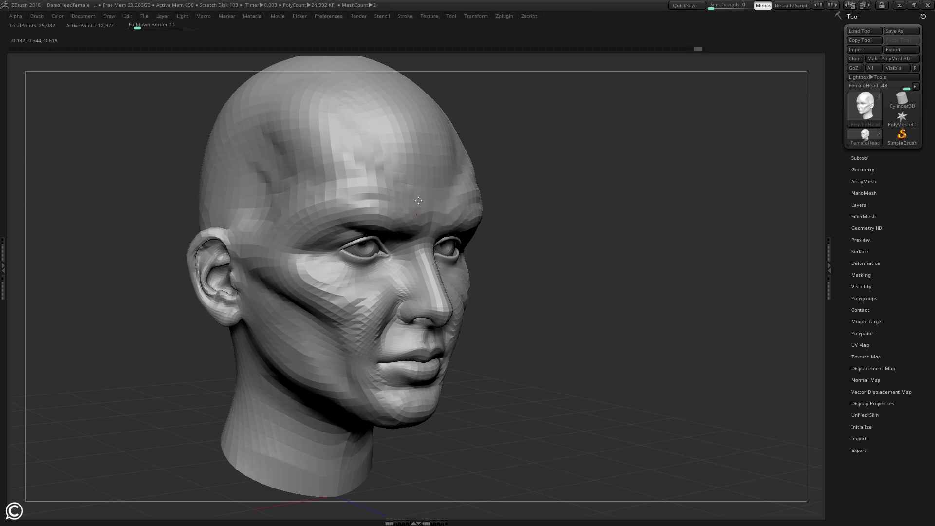
{"action": "left_click_drag", "start_coordinate": [390, 176], "coordinate": [413, 153]}
Filter the brush library to brushes starting with D and select DamStandard.
{"action": "mouse_move", "coordinate": [638, 224]}
{"action": "left_mouse_down"}
{"action": "mouse_move", "coordinate": [653, 228]}
{"action": "mouse_move", "coordinate": [605, 206]}
{"action": "mouse_move", "coordinate": [531, 245]}
{"action": "mouse_move", "coordinate": [368, 209]}
{"action": "left_mouse_up"}
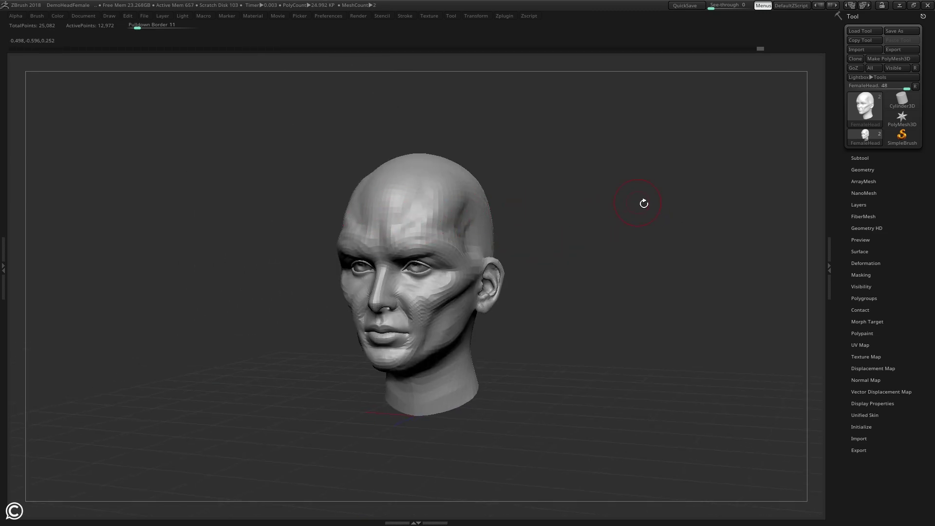
{"action": "left_click_drag", "start_coordinate": [644, 203], "coordinate": [565, 235]}
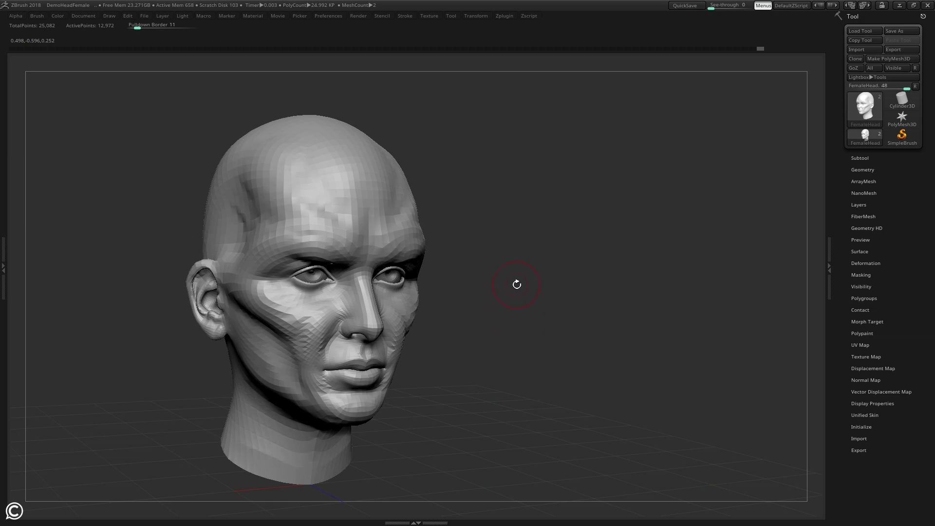
{"action": "left_click_drag", "start_coordinate": [516, 279], "coordinate": [544, 270]}
{"action": "key", "text": "b"}
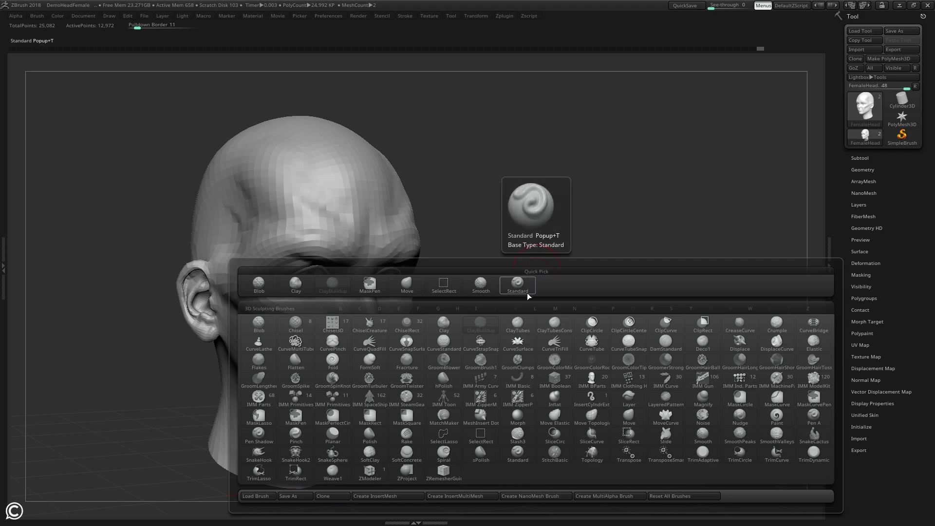
{"action": "key", "text": "d"}
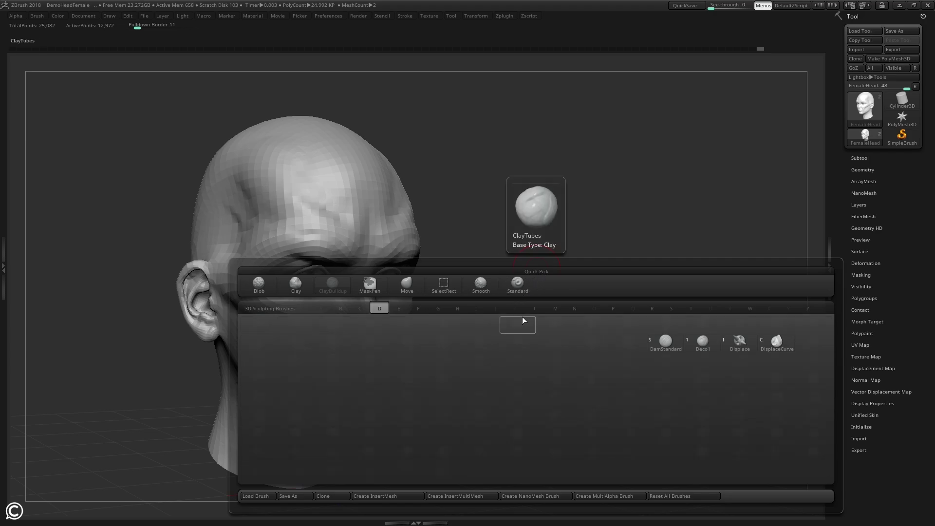
{"action": "left_click", "coordinate": [667, 342]}
{"action": "key", "text": "b"}
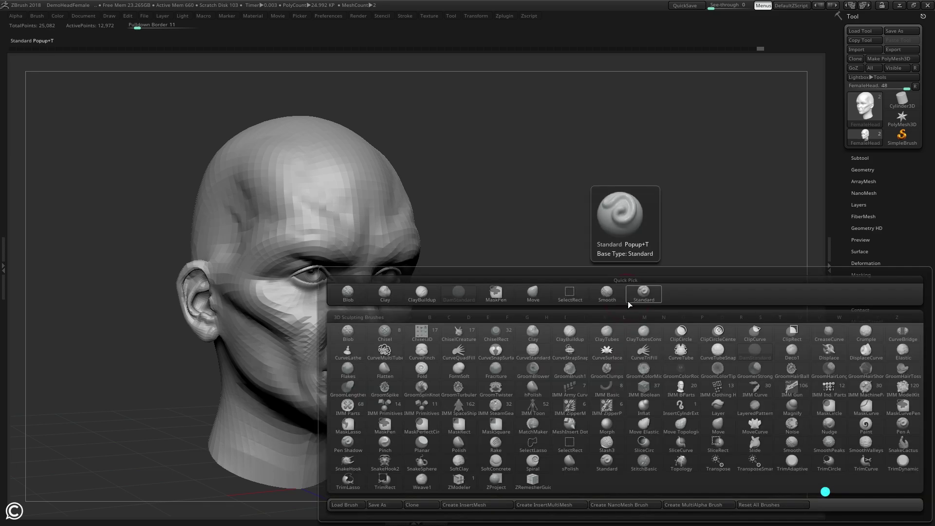
{"action": "key", "text": "d"}
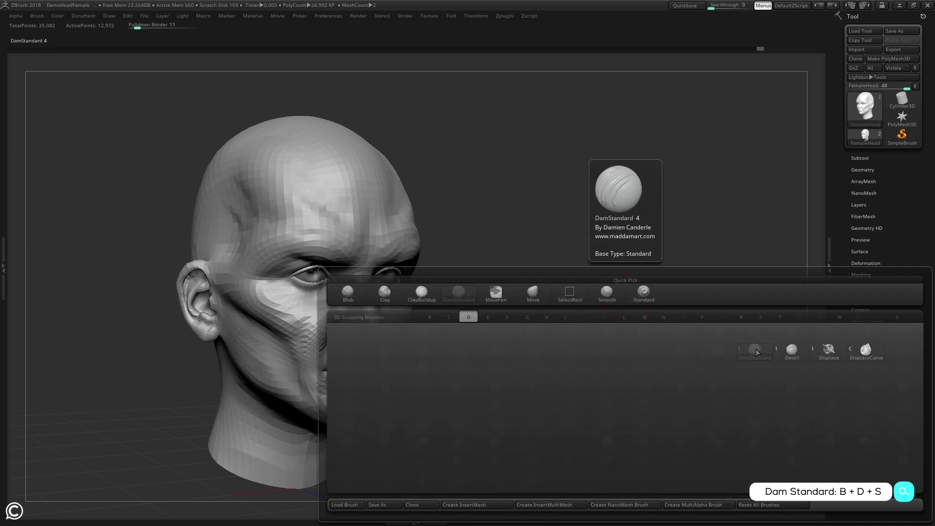
{"action": "key", "text": "s"}
Carve a frown crease between the eyebrows, running up onto the forehead, with the DamStandard brush.
{"action": "left_click_drag", "start_coordinate": [594, 294], "coordinate": [621, 293]}
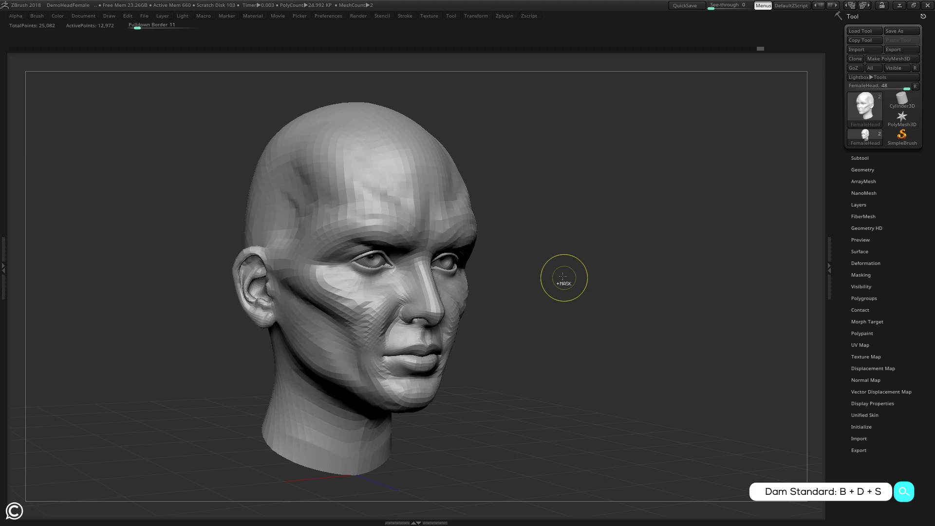
{"action": "right_click_drag", "start_coordinate": [564, 277], "coordinate": [582, 300], "text": "ctrl"}
{"action": "right_click_drag", "start_coordinate": [582, 299], "coordinate": [615, 296]}
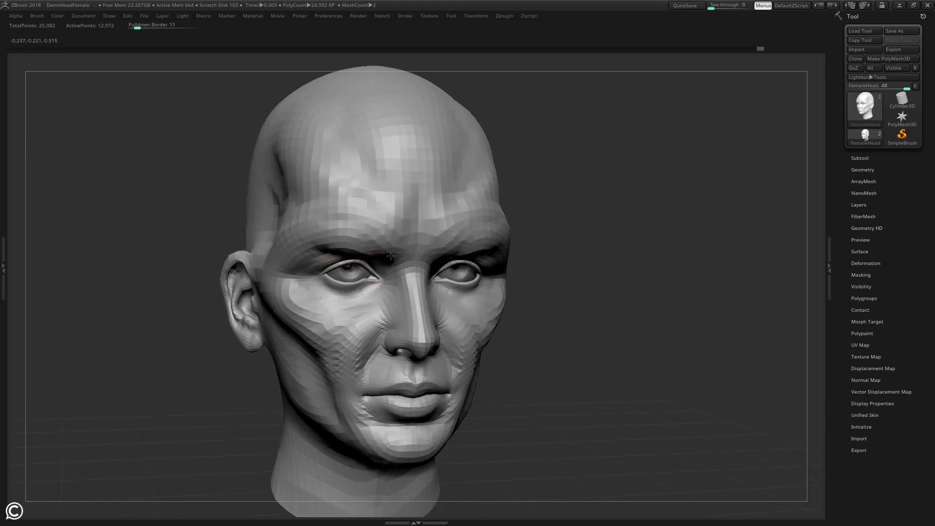
{"action": "left_click_drag", "start_coordinate": [390, 256], "coordinate": [402, 202]}
{"action": "right_click_drag", "start_coordinate": [615, 205], "coordinate": [688, 198]}
{"action": "right_click_drag", "start_coordinate": [654, 231], "coordinate": [593, 221], "text": "ctrl"}
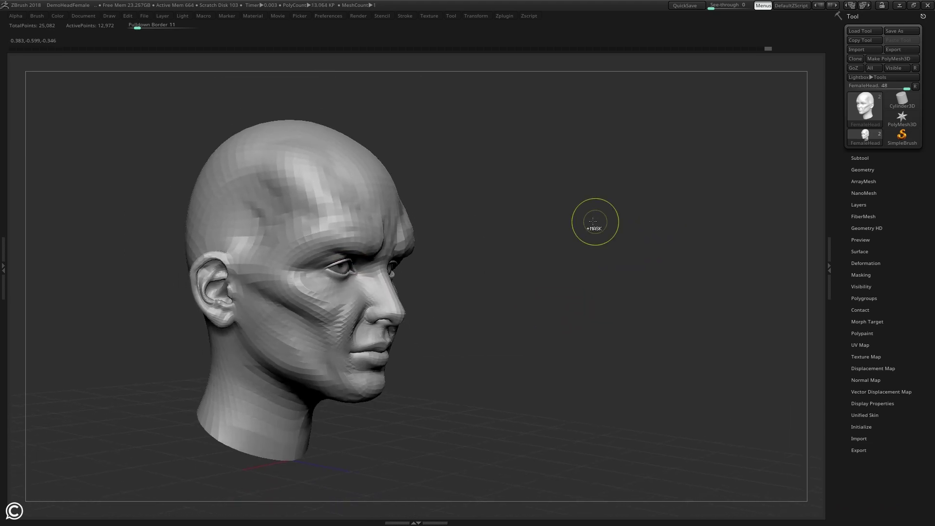
Try a DamStandard stroke from the temple down to the cheek on the low-resolution mesh, then undo it.
{"action": "key", "text": "ctrl+z"}
{"action": "mouse_move", "coordinate": [270, 202]}
{"action": "left_mouse_down"}
{"action": "mouse_move", "coordinate": [261, 195]}
{"action": "mouse_move", "coordinate": [246, 217]}
{"action": "mouse_move", "coordinate": [298, 308]}
{"action": "mouse_move", "coordinate": [320, 324]}
{"action": "left_mouse_up"}
{"action": "key", "text": "ctrl+z"}
Subdivide the head mesh two levels for finer sculpting detail.
{"action": "right_click", "coordinate": [468, 241]}
{"action": "mouse_move", "coordinate": [468, 241]}
{"action": "right_mouse_down"}
{"action": "mouse_move", "coordinate": [521, 226]}
{"action": "mouse_move", "coordinate": [505, 255]}
{"action": "mouse_move", "coordinate": [542, 244]}
{"action": "mouse_move", "coordinate": [540, 254]}
{"action": "mouse_move", "coordinate": [517, 222]}
{"action": "right_mouse_up"}
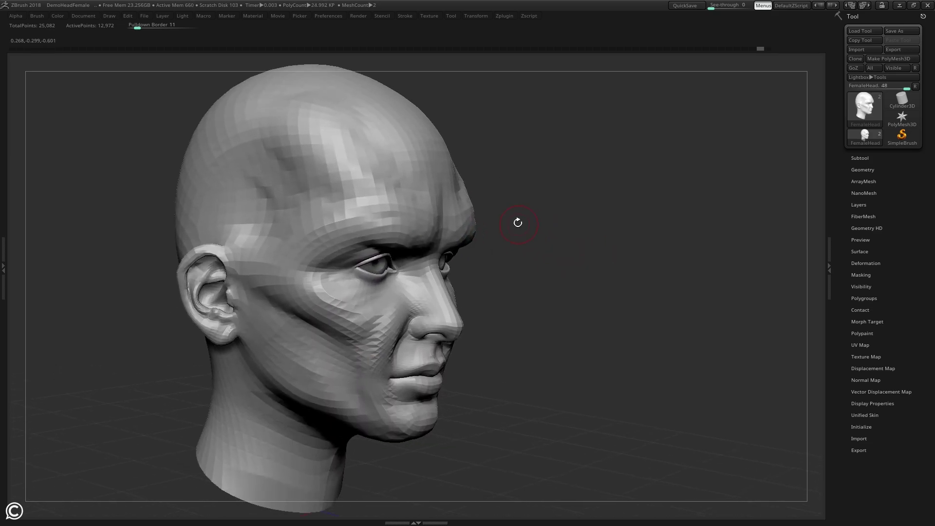
{"action": "left_click_drag", "start_coordinate": [518, 222], "coordinate": [487, 274], "text": "alt"}
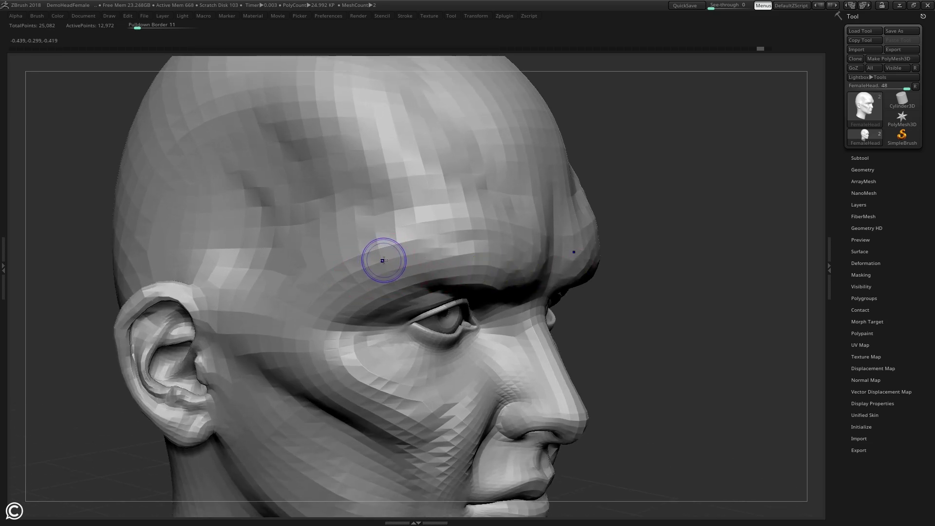
{"action": "left_click_drag", "start_coordinate": [668, 226], "coordinate": [672, 228]}
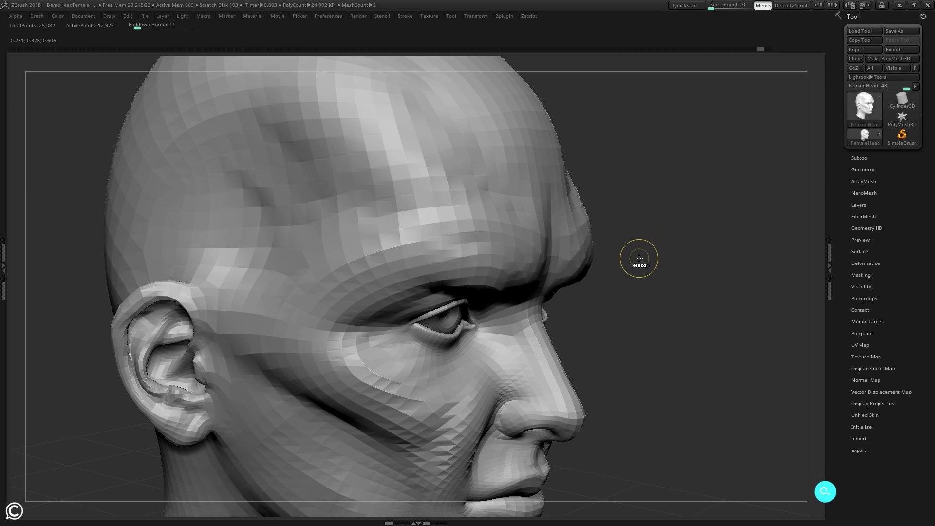
{"action": "key", "text": "ctrl+d"}
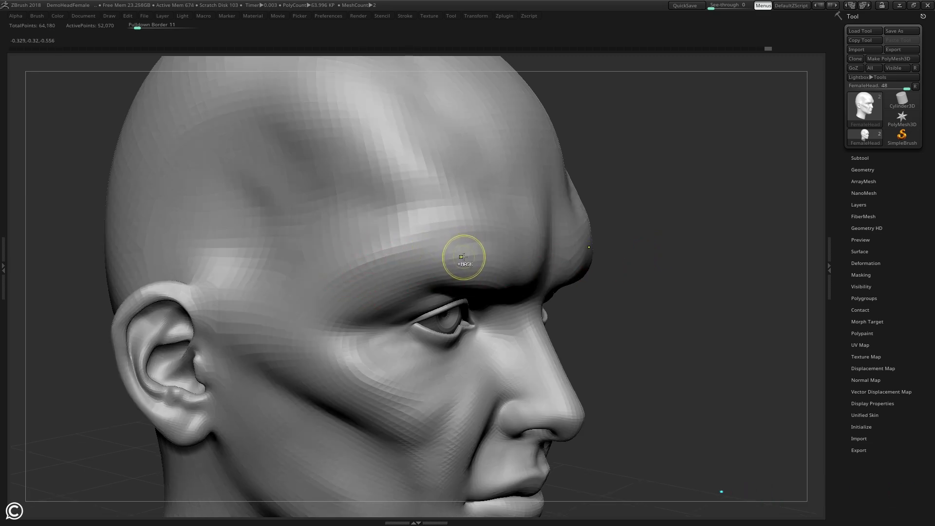
{"action": "key", "text": "ctrl+d"}
Draw winding trial DamStandard strokes across the temple of the subdivided head, adjusting the brush settings between them, and undo them.
{"action": "right_click_drag", "start_coordinate": [486, 276], "coordinate": [420, 255], "text": "ctrl"}
{"action": "mouse_move", "coordinate": [255, 204]}
{"action": "left_mouse_down"}
{"action": "mouse_move", "coordinate": [334, 204]}
{"action": "mouse_move", "coordinate": [276, 272]}
{"action": "mouse_move", "coordinate": [312, 344]}
{"action": "left_mouse_up"}
{"action": "mouse_move", "coordinate": [643, 301]}
{"action": "left_mouse_down"}
{"action": "mouse_move", "coordinate": [675, 294]}
{"action": "mouse_move", "coordinate": [638, 274]}
{"action": "left_mouse_up"}
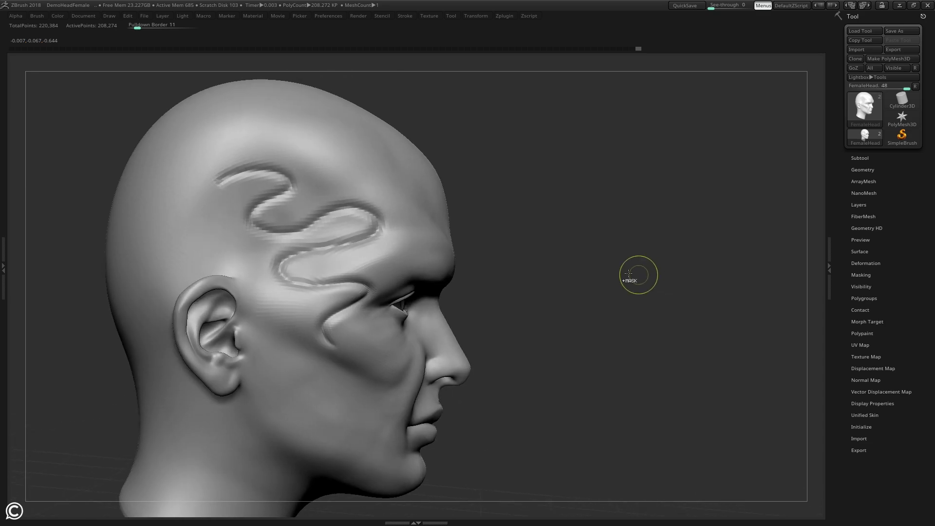
{"action": "key", "text": "ctrl+z"}
{"action": "key", "text": "space"}
{"action": "left_click_drag", "start_coordinate": [303, 219], "coordinate": [305, 219]}
{"action": "mouse_move", "coordinate": [246, 146]}
{"action": "left_mouse_down"}
{"action": "mouse_move", "coordinate": [273, 185]}
{"action": "mouse_move", "coordinate": [386, 271]}
{"action": "left_mouse_up"}
{"action": "key", "text": "ctrl+z"}
Reselect DamStandard, draw further trial strokes across the side of the head and cheek, and undo them.
{"action": "key", "text": "b"}
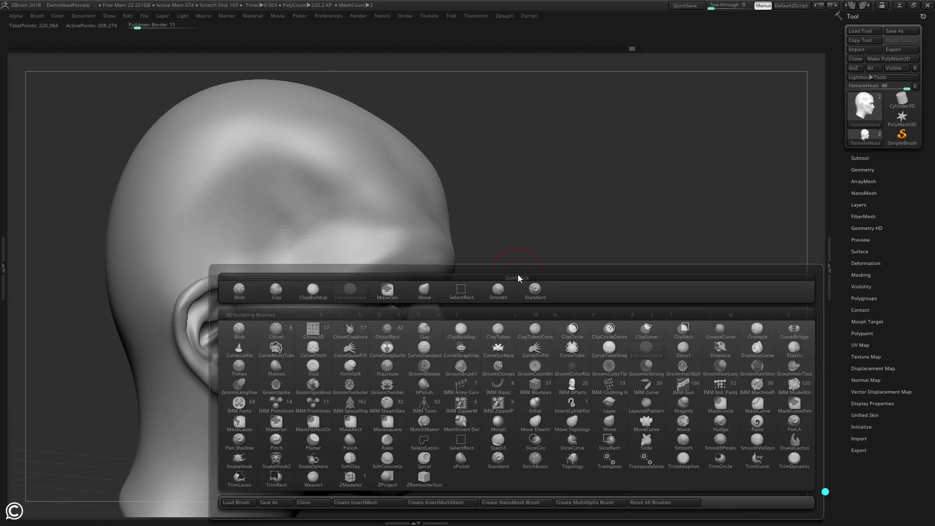
{"action": "key", "text": "d"}
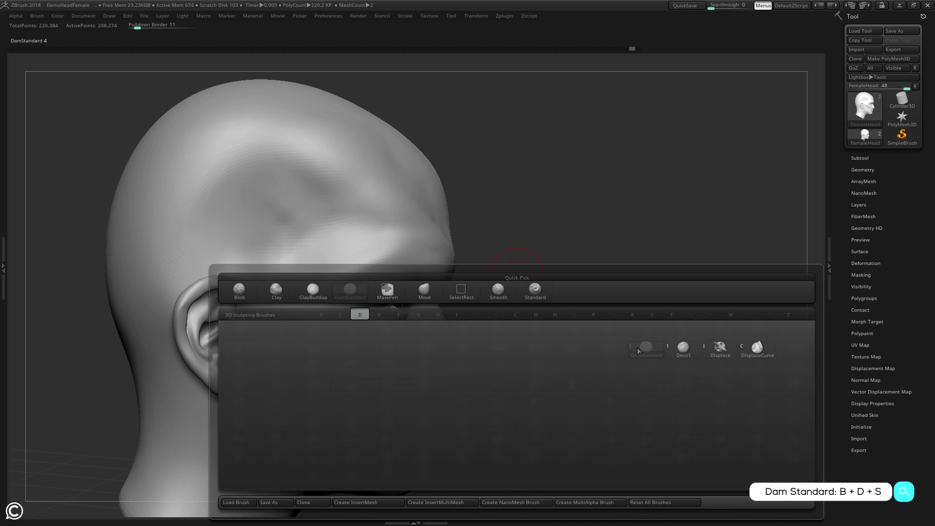
{"action": "key", "text": "s"}
{"action": "mouse_move", "coordinate": [193, 193]}
{"action": "left_mouse_down"}
{"action": "mouse_move", "coordinate": [243, 165]}
{"action": "mouse_move", "coordinate": [324, 250]}
{"action": "mouse_move", "coordinate": [312, 299]}
{"action": "mouse_move", "coordinate": [316, 353]}
{"action": "left_mouse_up"}
{"action": "left_click_drag", "start_coordinate": [633, 346], "coordinate": [587, 354]}
{"action": "left_click_drag", "start_coordinate": [625, 325], "coordinate": [615, 277]}
{"action": "key", "text": "ctrl+z"}
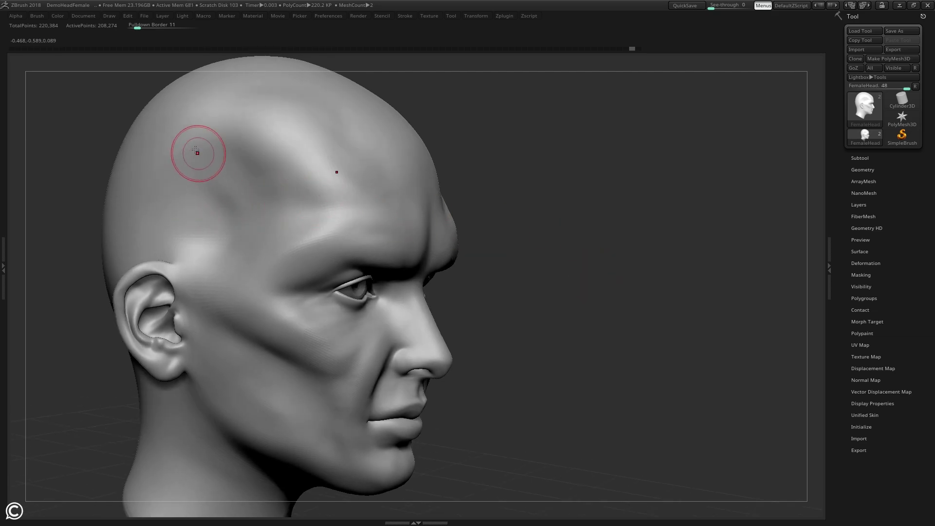
{"action": "mouse_move", "coordinate": [190, 148]}
{"action": "left_mouse_down"}
{"action": "mouse_move", "coordinate": [235, 165]}
{"action": "mouse_move", "coordinate": [205, 229]}
{"action": "mouse_move", "coordinate": [214, 250]}
{"action": "left_mouse_up"}
{"action": "key", "text": "ctrl+z"}
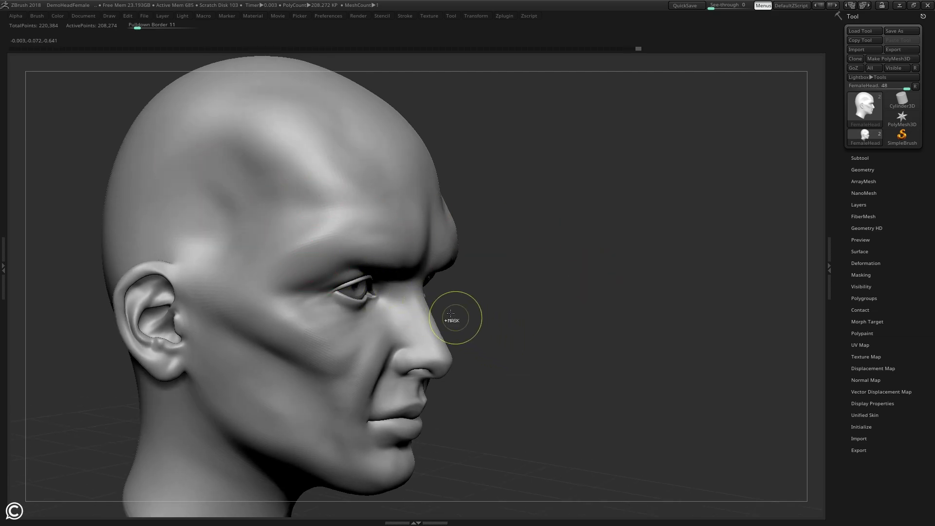
Carve paired frown lines between the eyebrows and creases running from the nose to the mouth corners.
{"action": "left_click_drag", "start_coordinate": [481, 287], "coordinate": [609, 250]}
{"action": "mouse_move", "coordinate": [604, 215]}
{"action": "left_mouse_down", "text": "alt"}
{"action": "mouse_move", "coordinate": [643, 244]}
{"action": "mouse_move", "coordinate": [716, 227]}
{"action": "left_mouse_up", "text": "alt"}
{"action": "left_click_drag", "start_coordinate": [388, 263], "coordinate": [396, 202]}
{"action": "right_click_drag", "start_coordinate": [435, 195], "coordinate": [457, 207], "text": "ctrl"}
{"action": "mouse_move", "coordinate": [604, 225]}
{"action": "left_mouse_down", "text": "alt"}
{"action": "mouse_move", "coordinate": [583, 200]}
{"action": "mouse_move", "coordinate": [591, 221]}
{"action": "left_mouse_up", "text": "alt"}
{"action": "left_click_drag", "start_coordinate": [551, 197], "coordinate": [592, 202]}
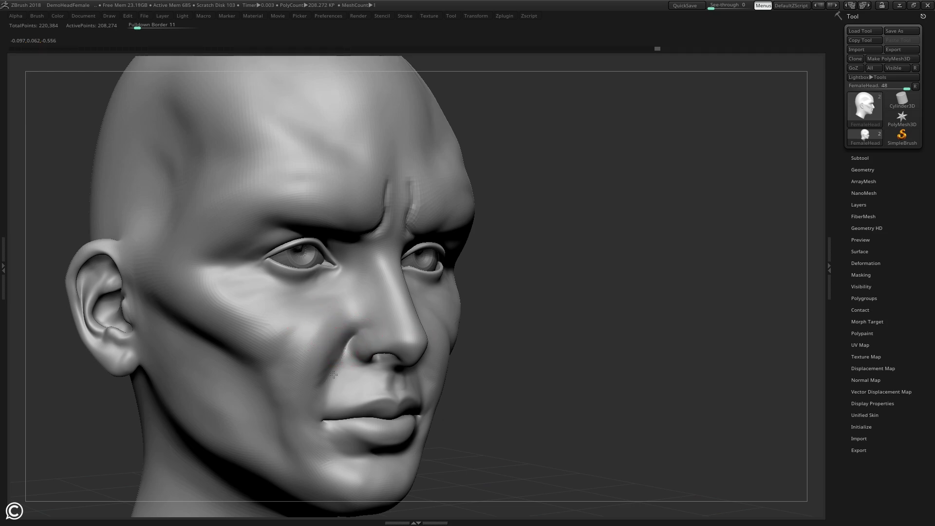
{"action": "right_click_drag", "start_coordinate": [367, 444], "coordinate": [401, 315], "text": "ctrl"}
{"action": "left_click_drag", "start_coordinate": [523, 293], "coordinate": [474, 288]}
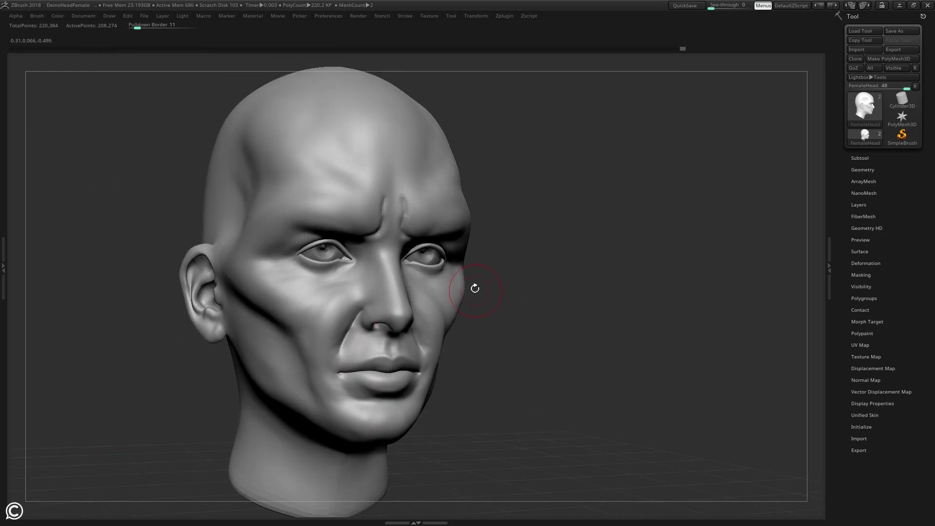
{"action": "left_click_drag", "start_coordinate": [505, 226], "coordinate": [547, 238]}
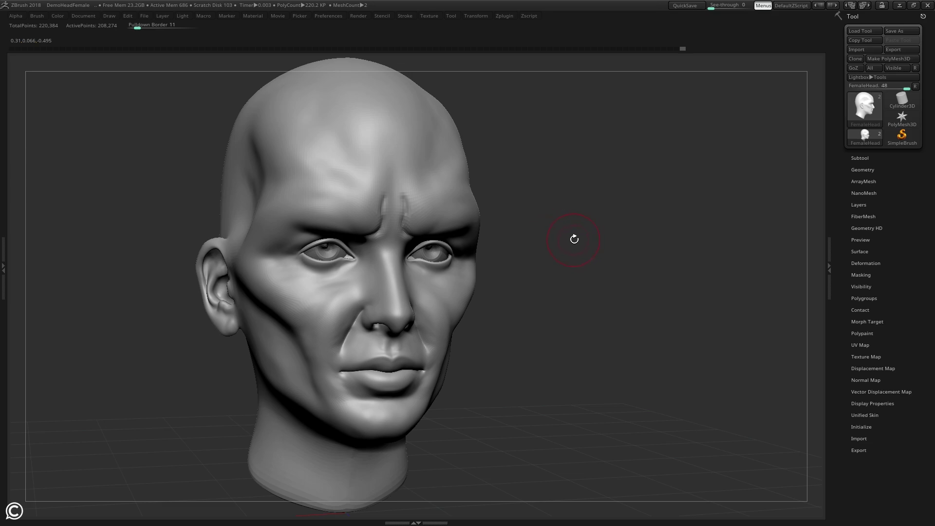
Select the ClayBuildup brush and work over the frown lines between the eyebrows to soften them into the forehead.
{"action": "key", "text": "b"}
{"action": "key", "text": "c"}
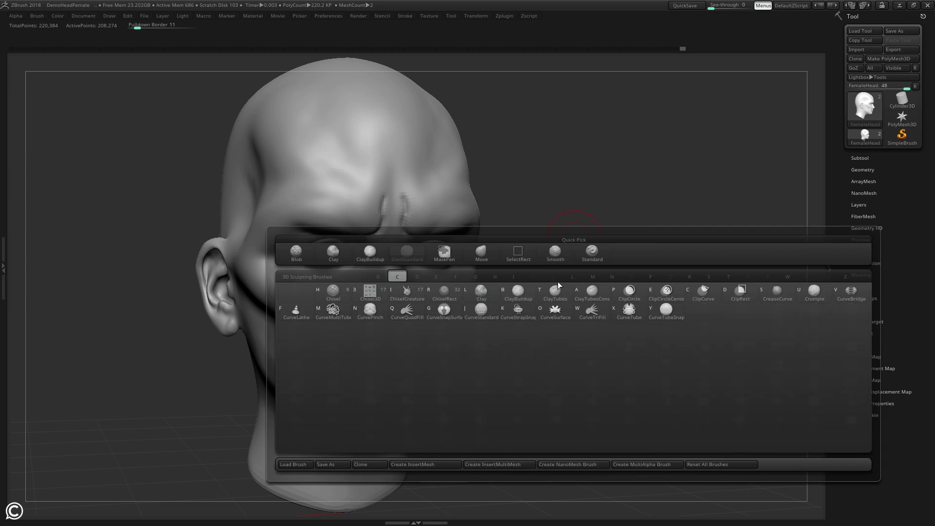
{"action": "left_click", "coordinate": [531, 291]}
{"action": "right_click_drag", "start_coordinate": [488, 236], "coordinate": [482, 287], "text": "ctrl"}
{"action": "left_click_drag", "start_coordinate": [540, 210], "coordinate": [600, 314]}
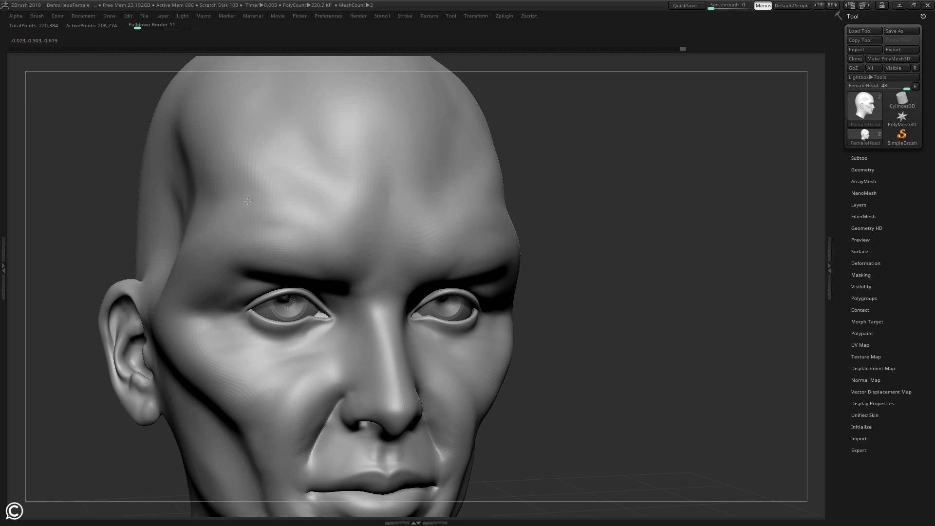
{"action": "mouse_move", "coordinate": [435, 236]}
{"action": "right_mouse_down", "text": "ctrl"}
{"action": "mouse_move", "coordinate": [463, 190]}
{"action": "mouse_move", "coordinate": [561, 196]}
{"action": "right_mouse_up", "text": "ctrl"}
Adjust the ClayBuildup brush settings and try volume strokes over the forehead and brow, undoing the last change along the way.
{"action": "key", "text": "space"}
{"action": "mouse_move", "coordinate": [332, 219]}
{"action": "left_mouse_down"}
{"action": "mouse_move", "coordinate": [341, 219]}
{"action": "mouse_move", "coordinate": [312, 217]}
{"action": "left_mouse_up"}
{"action": "right_click_drag", "start_coordinate": [520, 208], "coordinate": [473, 209], "text": "shift"}
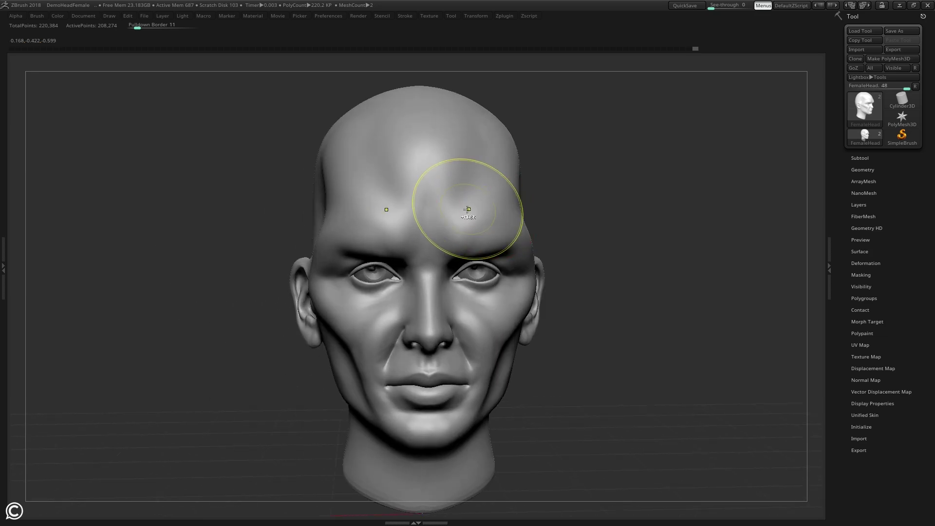
{"action": "key", "text": "space"}
{"action": "left_click_drag", "start_coordinate": [435, 209], "coordinate": [427, 209]}
{"action": "right_click_drag", "start_coordinate": [429, 209], "coordinate": [480, 211]}
{"action": "key", "text": "ctrl+z"}
{"action": "left_click_drag", "start_coordinate": [356, 224], "coordinate": [359, 221]}
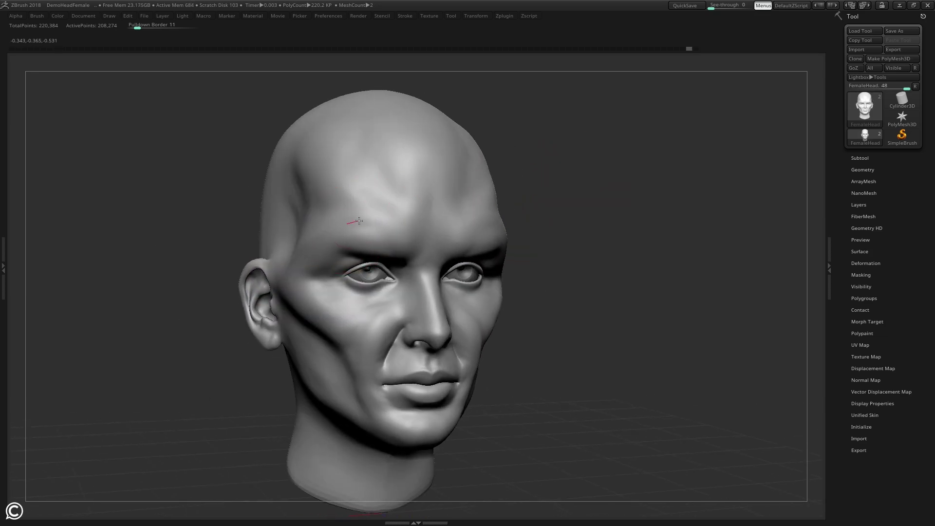
Set the ClayBuildup draw size to 58 and Z Intensity to 13, and build up the brow ridges with light strokes.
{"action": "right_click_drag", "start_coordinate": [286, 190], "coordinate": [320, 284]}
{"action": "mouse_move", "coordinate": [405, 277]}
{"action": "right_mouse_down"}
{"action": "mouse_move", "coordinate": [555, 226]}
{"action": "mouse_move", "coordinate": [545, 229]}
{"action": "right_mouse_up"}
{"action": "key", "text": "space"}
{"action": "left_click_drag", "start_coordinate": [548, 230], "coordinate": [548, 255]}
{"action": "key", "text": "space"}
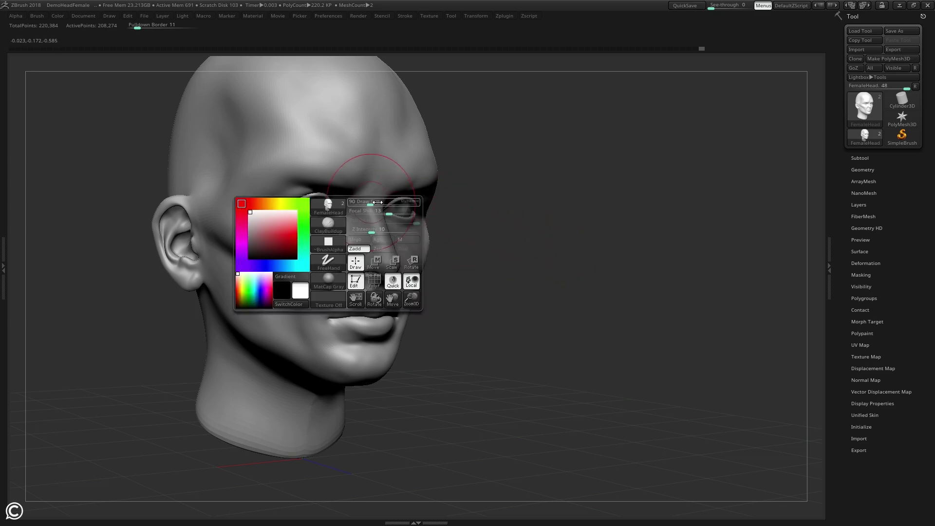
{"action": "left_click_drag", "start_coordinate": [371, 202], "coordinate": [368, 202]}
{"action": "mouse_move", "coordinate": [361, 186]}
{"action": "right_mouse_down"}
{"action": "mouse_move", "coordinate": [350, 222]}
{"action": "mouse_move", "coordinate": [455, 223]}
{"action": "right_mouse_up"}
{"action": "key", "text": "space"}
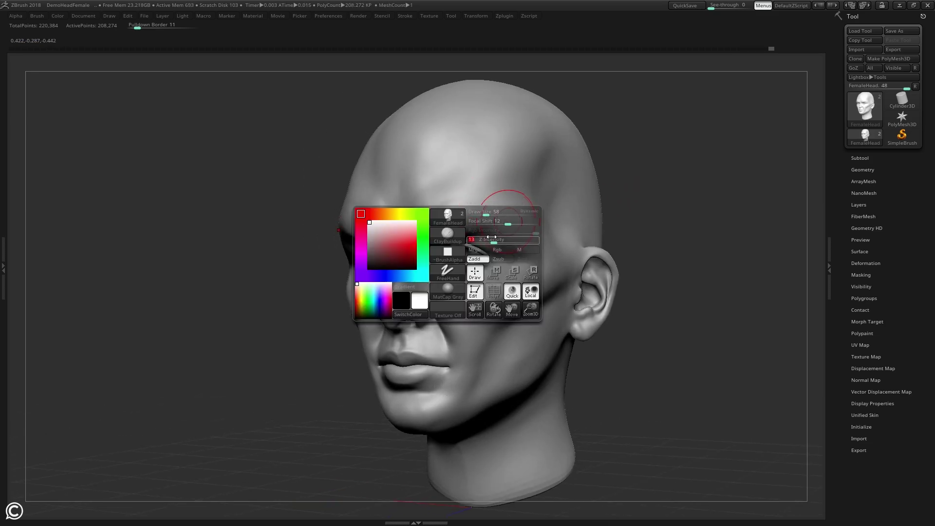
{"action": "right_click_drag", "start_coordinate": [494, 238], "coordinate": [506, 223], "text": "ctrl"}
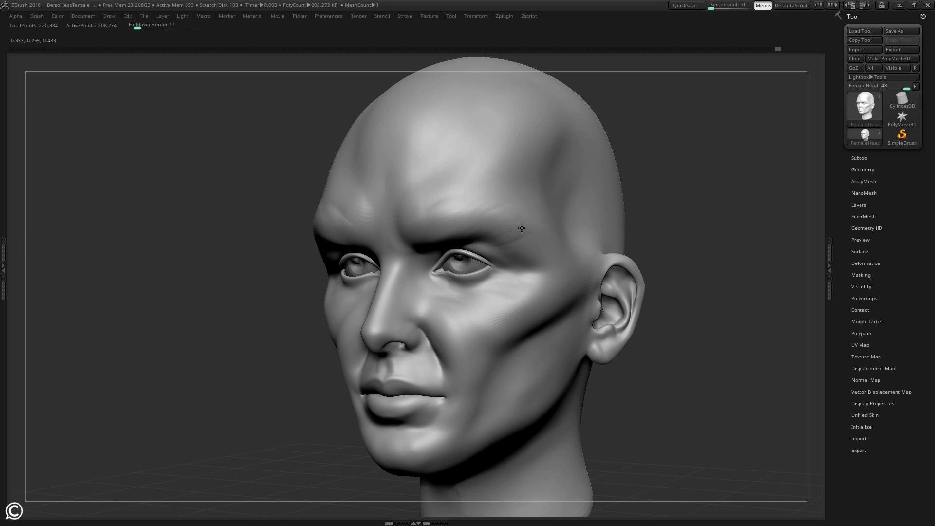
{"action": "right_click_drag", "start_coordinate": [662, 218], "coordinate": [263, 236]}
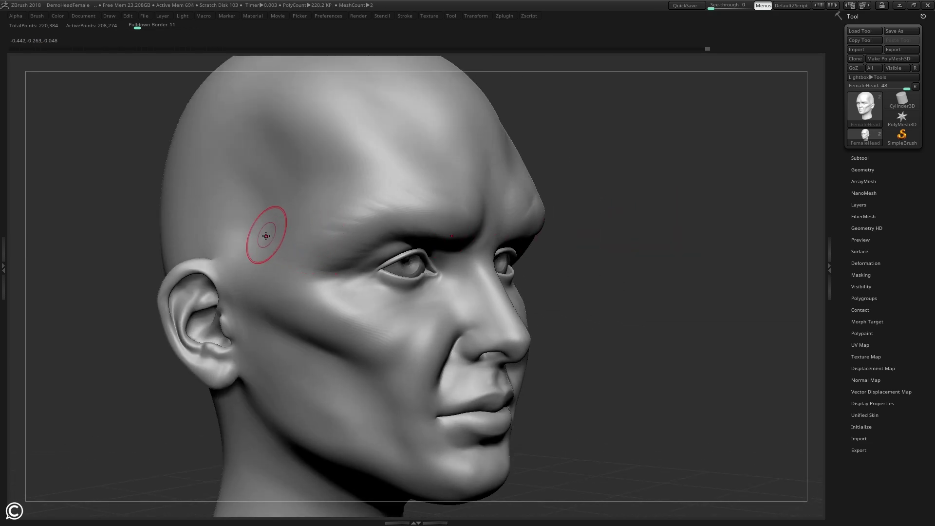
Adjust the ClayBuildup focal shift and lay raised bands above the brows and out towards the temples.
{"action": "key", "text": "space"}
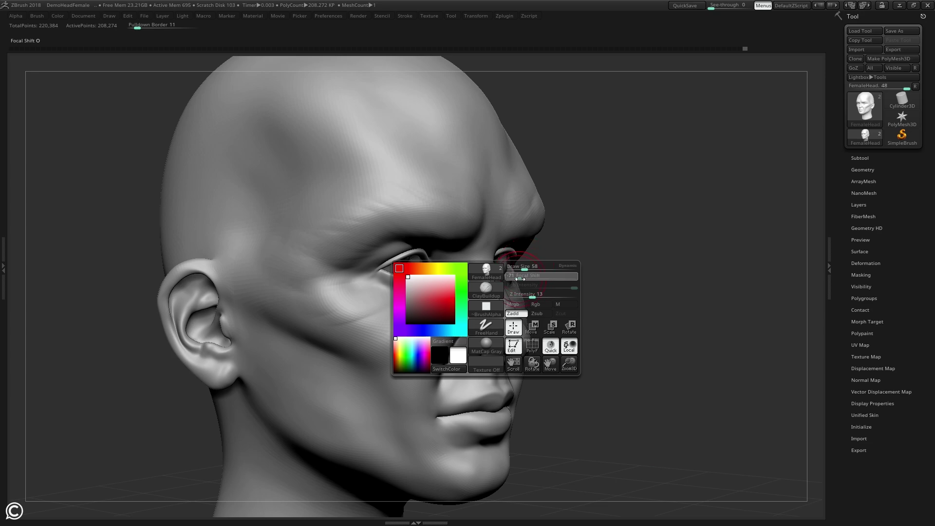
{"action": "left_click_drag", "start_coordinate": [520, 279], "coordinate": [528, 269]}
{"action": "right_click_drag", "start_coordinate": [517, 263], "coordinate": [390, 244], "text": "ctrl"}
{"action": "mouse_move", "coordinate": [429, 239]}
{"action": "left_mouse_down"}
{"action": "mouse_move", "coordinate": [442, 226]}
{"action": "mouse_move", "coordinate": [461, 228]}
{"action": "left_mouse_up"}
{"action": "right_click_drag", "start_coordinate": [526, 229], "coordinate": [492, 233]}
{"action": "left_click_drag", "start_coordinate": [516, 234], "coordinate": [555, 219]}
{"action": "right_click_drag", "start_coordinate": [580, 202], "coordinate": [528, 219]}
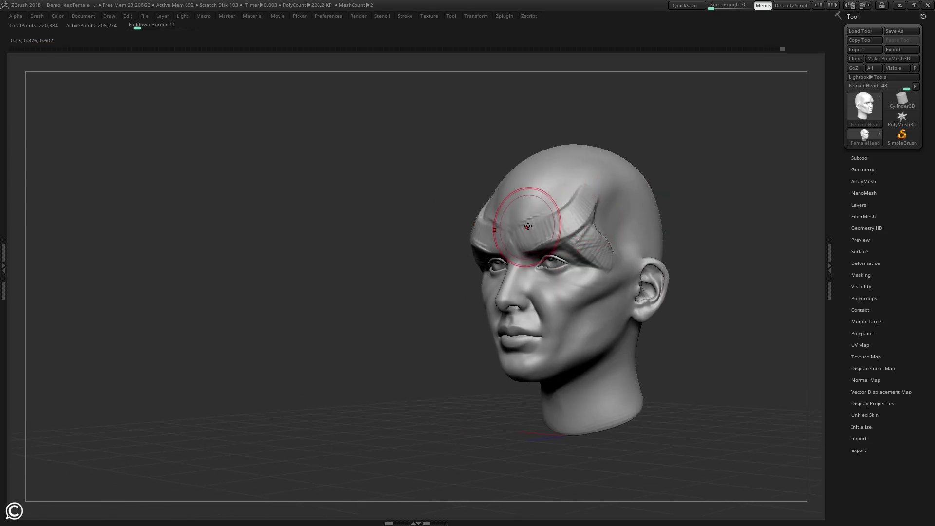
Fill the centre of the forehead above the brows with overlapping ClayBuildup strokes.
{"action": "left_click_drag", "start_coordinate": [528, 226], "coordinate": [556, 199]}
{"action": "left_click_drag", "start_coordinate": [713, 216], "coordinate": [676, 215]}
{"action": "left_click_drag", "start_coordinate": [528, 218], "coordinate": [543, 197]}
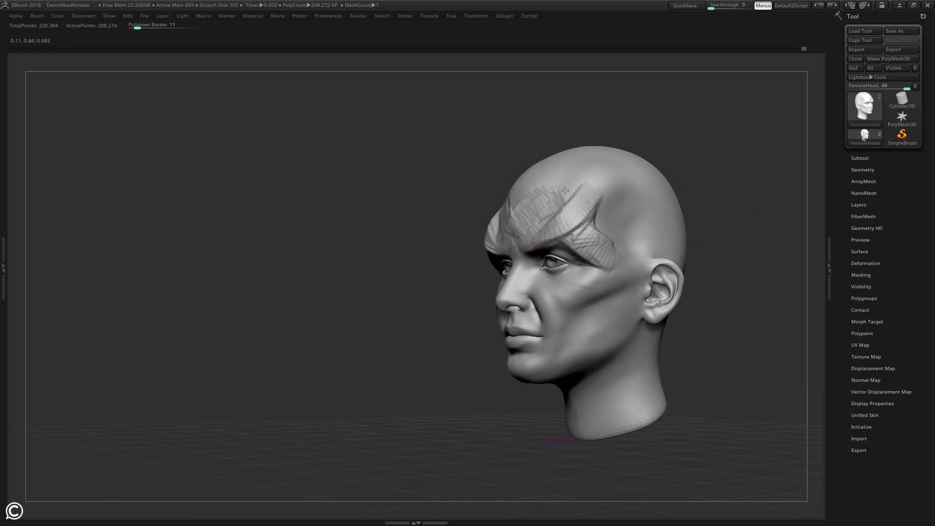
{"action": "right_click_drag", "start_coordinate": [453, 199], "coordinate": [532, 199]}
{"action": "left_click_drag", "start_coordinate": [534, 198], "coordinate": [512, 216]}
{"action": "left_click_drag", "start_coordinate": [541, 195], "coordinate": [520, 198]}
Smooth the built-up strokes across the forehead, brows and temples.
{"action": "mouse_move", "coordinate": [598, 190]}
{"action": "right_mouse_down", "text": "alt"}
{"action": "mouse_move", "coordinate": [515, 178]}
{"action": "mouse_move", "coordinate": [670, 206]}
{"action": "right_mouse_up", "text": "alt"}
{"action": "mouse_move", "coordinate": [462, 177]}
{"action": "left_mouse_down", "text": "shift"}
{"action": "mouse_move", "coordinate": [439, 219]}
{"action": "mouse_move", "coordinate": [447, 197]}
{"action": "left_mouse_up", "text": "shift"}
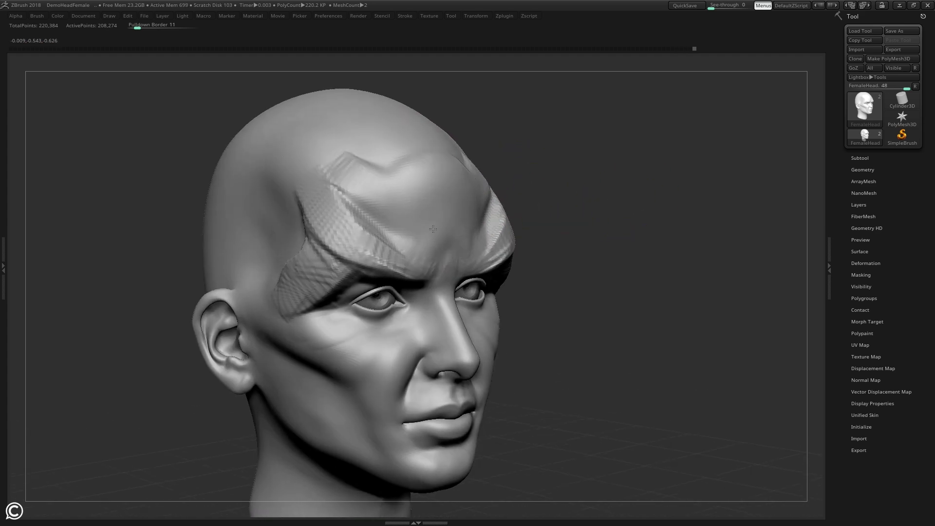
{"action": "mouse_move", "coordinate": [433, 229]}
{"action": "left_mouse_down", "text": "shift"}
{"action": "mouse_move", "coordinate": [336, 219]}
{"action": "mouse_move", "coordinate": [329, 190]}
{"action": "left_mouse_up", "text": "shift"}
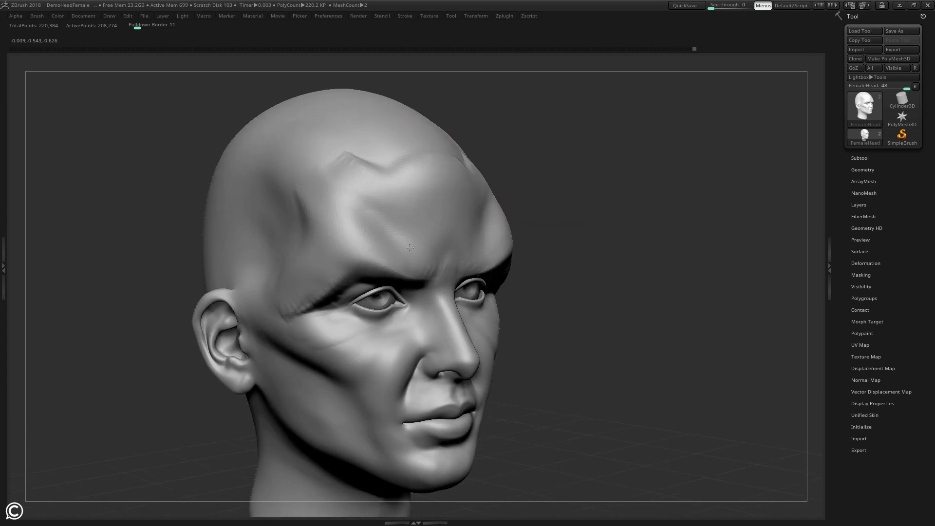
{"action": "left_click_drag", "start_coordinate": [403, 181], "coordinate": [397, 166], "text": "shift"}
{"action": "mouse_move", "coordinate": [548, 201]}
{"action": "right_mouse_down", "text": "ctrl"}
{"action": "mouse_move", "coordinate": [501, 200]}
{"action": "mouse_move", "coordinate": [469, 221]}
{"action": "mouse_move", "coordinate": [497, 198]}
{"action": "right_mouse_up", "text": "ctrl"}
Build a raised diagonal band on the side of the head above the temple and carve a groove beside it.
{"action": "mouse_move", "coordinate": [454, 176]}
{"action": "right_mouse_down"}
{"action": "mouse_move", "coordinate": [501, 179]}
{"action": "mouse_move", "coordinate": [499, 217]}
{"action": "right_mouse_up"}
{"action": "left_click_drag", "start_coordinate": [266, 210], "coordinate": [292, 221]}
{"action": "left_click_drag", "start_coordinate": [331, 258], "coordinate": [344, 271]}
{"action": "mouse_move", "coordinate": [495, 208]}
{"action": "right_mouse_down"}
{"action": "mouse_move", "coordinate": [539, 190]}
{"action": "mouse_move", "coordinate": [483, 203]}
{"action": "right_mouse_up"}
{"action": "right_click_drag", "start_coordinate": [482, 202], "coordinate": [536, 219], "text": "ctrl"}
{"action": "right_click_drag", "start_coordinate": [648, 248], "coordinate": [601, 260]}
{"action": "left_click_drag", "start_coordinate": [601, 260], "coordinate": [445, 235]}
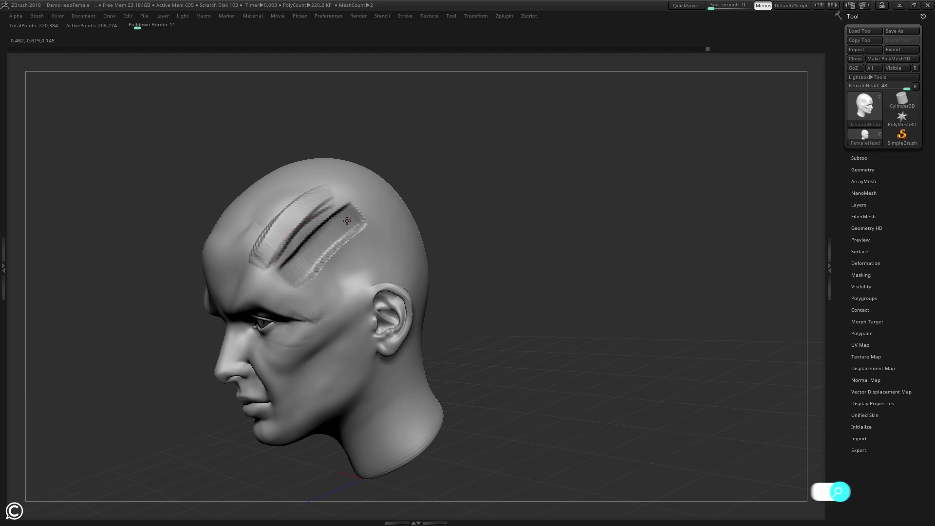
{"action": "left_click_drag", "start_coordinate": [346, 221], "coordinate": [348, 219], "text": "alt"}
Carve and build up a second band behind the ear, and smooth the strokes on the side of the head.
{"action": "mouse_move", "coordinate": [486, 213]}
{"action": "left_mouse_down"}
{"action": "mouse_move", "coordinate": [464, 207]}
{"action": "mouse_move", "coordinate": [515, 208]}
{"action": "mouse_move", "coordinate": [390, 215]}
{"action": "left_mouse_up"}
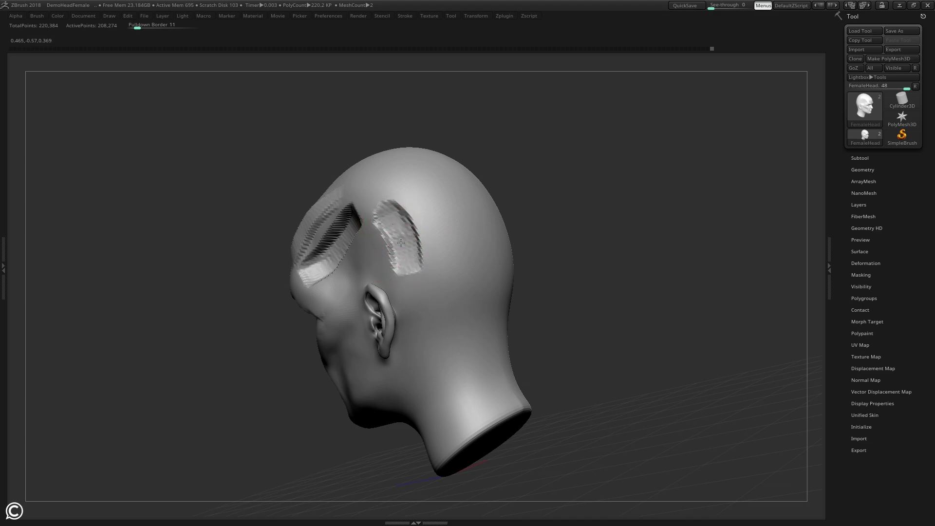
{"action": "mouse_move", "coordinate": [412, 276]}
{"action": "left_mouse_down"}
{"action": "mouse_move", "coordinate": [445, 226]}
{"action": "mouse_move", "coordinate": [428, 215]}
{"action": "mouse_move", "coordinate": [420, 262]}
{"action": "mouse_move", "coordinate": [421, 222]}
{"action": "mouse_move", "coordinate": [442, 267]}
{"action": "left_mouse_up"}
{"action": "left_click_drag", "start_coordinate": [661, 229], "coordinate": [713, 235]}
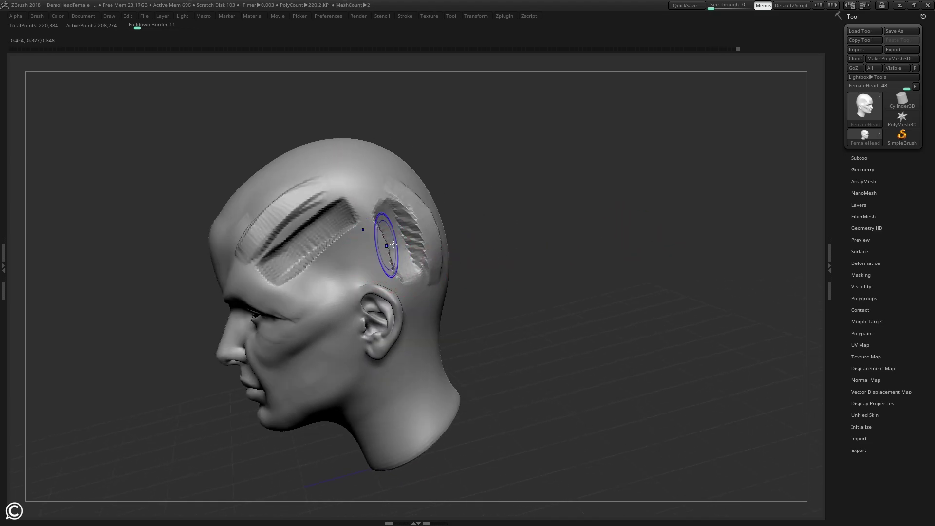
{"action": "mouse_move", "coordinate": [563, 221]}
{"action": "left_mouse_down"}
{"action": "mouse_move", "coordinate": [517, 218]}
{"action": "mouse_move", "coordinate": [580, 212]}
{"action": "left_mouse_up"}
{"action": "mouse_move", "coordinate": [312, 194]}
{"action": "left_mouse_down", "text": "shift"}
{"action": "mouse_move", "coordinate": [265, 247]}
{"action": "mouse_move", "coordinate": [289, 233]}
{"action": "left_mouse_up", "text": "shift"}
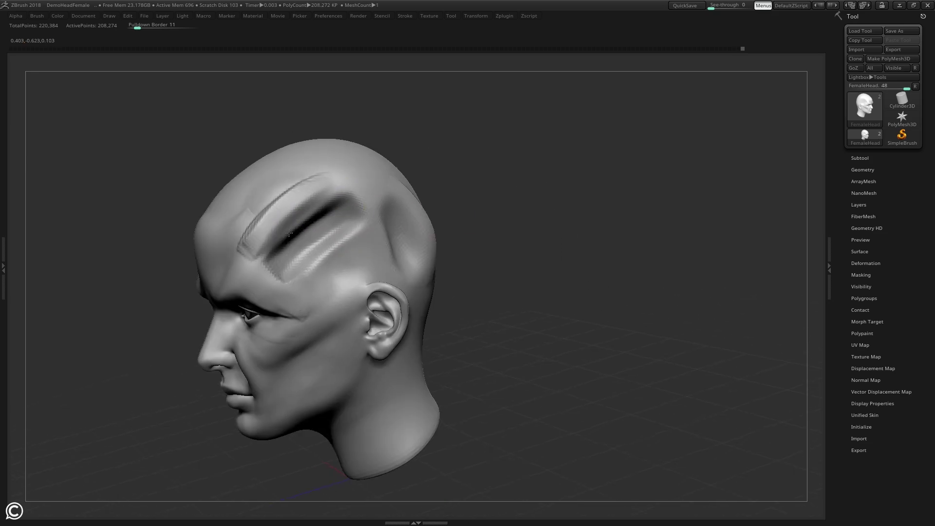
Switch to the Move brush with a larger draw size and reshape the ridges and hollows on the side and back of the skull.
{"action": "left_click_drag", "start_coordinate": [615, 193], "coordinate": [484, 216]}
{"action": "key", "text": "b"}
{"action": "key", "text": "m"}
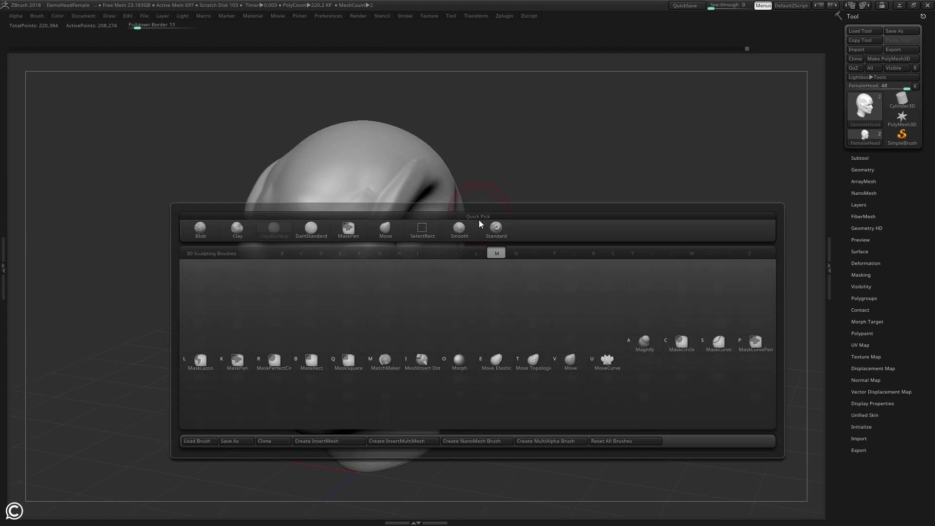
{"action": "key", "text": "v"}
{"action": "key", "text": "space"}
{"action": "left_click_drag", "start_coordinate": [487, 217], "coordinate": [528, 208]}
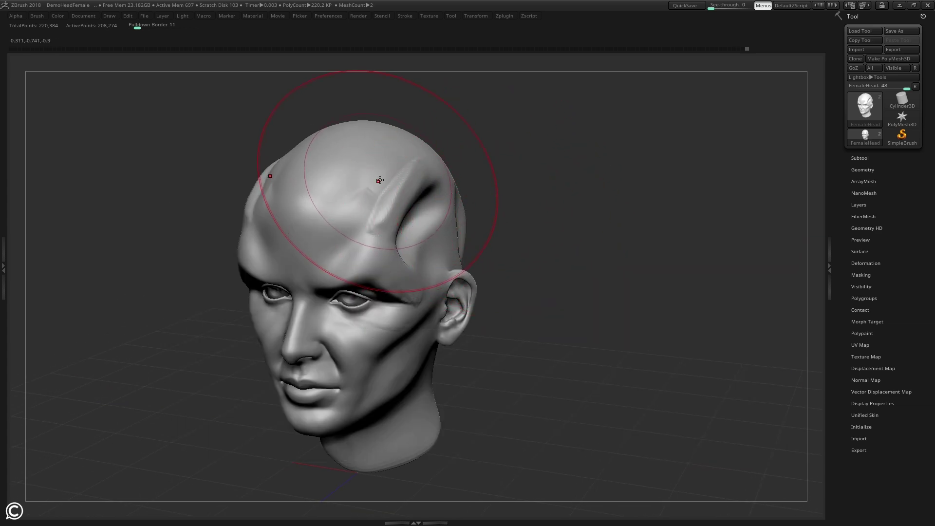
{"action": "left_click_drag", "start_coordinate": [378, 180], "coordinate": [365, 167]}
{"action": "left_click_drag", "start_coordinate": [479, 167], "coordinate": [592, 146]}
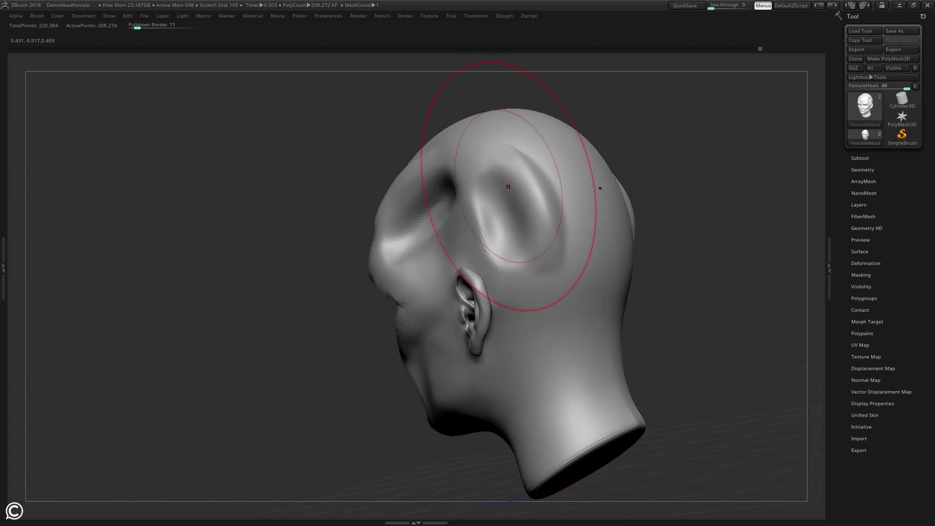
{"action": "left_click_drag", "start_coordinate": [508, 186], "coordinate": [468, 207]}
{"action": "left_click_drag", "start_coordinate": [270, 268], "coordinate": [355, 282]}
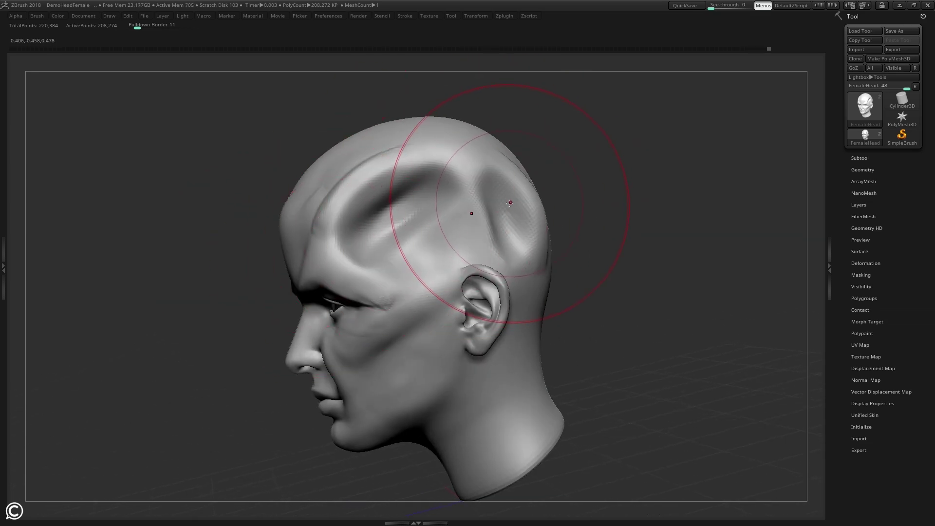
Select DamStandard, sharpen the edges of the side hollow, and carve long grooves running up the forehead.
{"action": "key", "text": "b"}
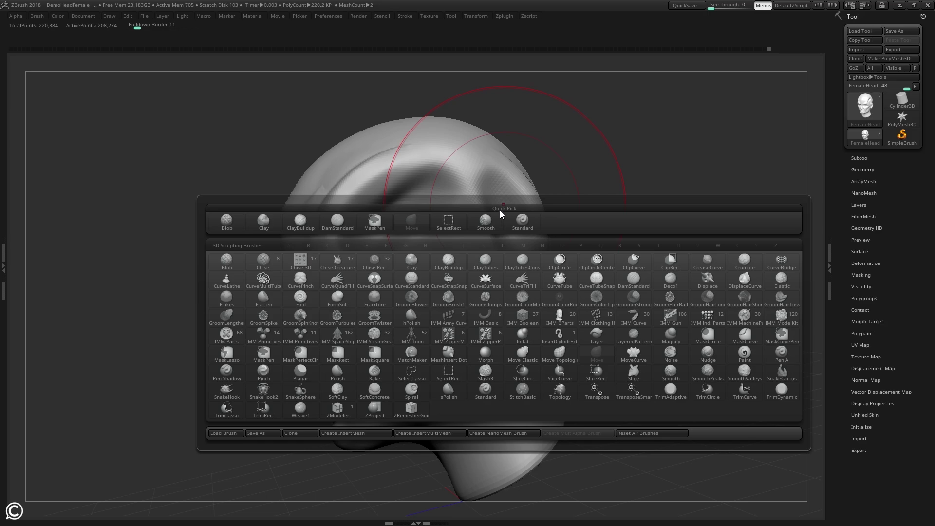
{"action": "key", "text": "d"}
{"action": "key", "text": "s"}
{"action": "key", "text": "space"}
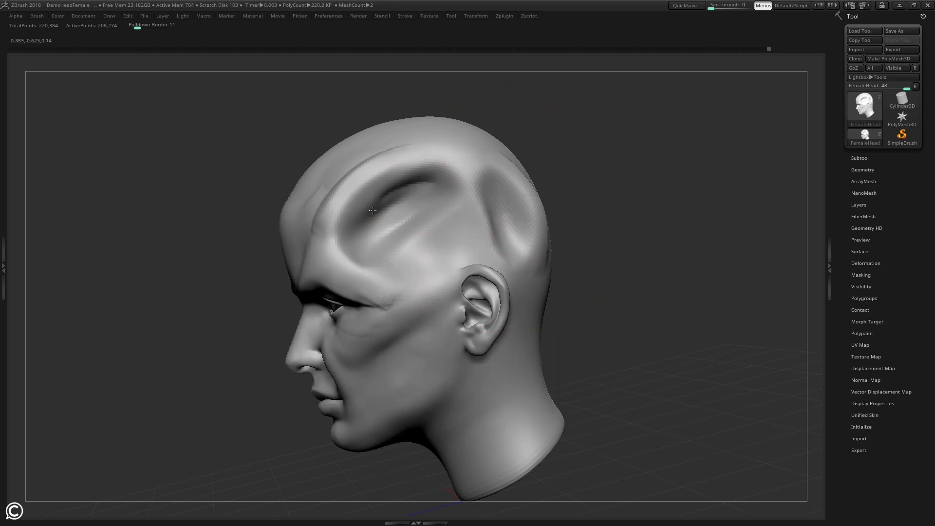
{"action": "left_click_drag", "start_coordinate": [615, 193], "coordinate": [532, 188]}
{"action": "key", "text": "space"}
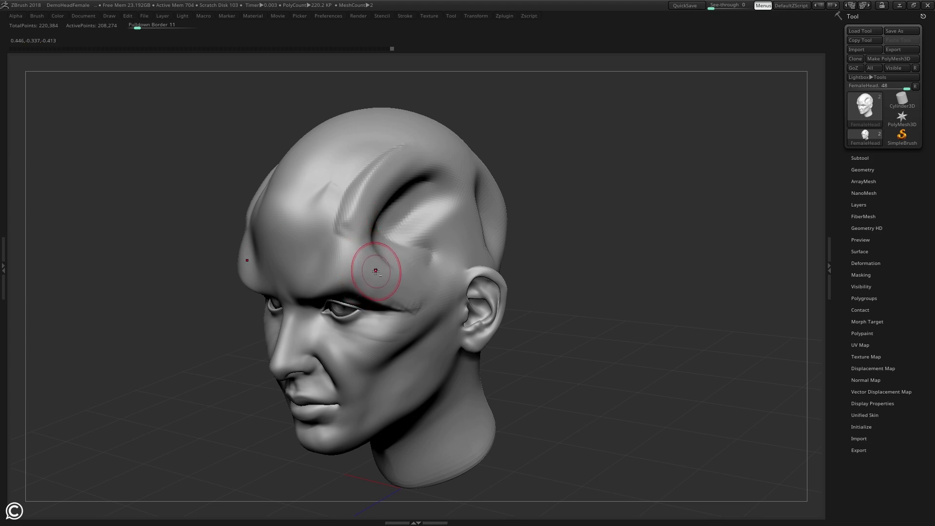
{"action": "mouse_move", "coordinate": [550, 172]}
{"action": "left_mouse_down"}
{"action": "mouse_move", "coordinate": [609, 177]}
{"action": "mouse_move", "coordinate": [331, 237]}
{"action": "mouse_move", "coordinate": [308, 268]}
{"action": "mouse_move", "coordinate": [366, 139]}
{"action": "mouse_move", "coordinate": [308, 255]}
{"action": "mouse_move", "coordinate": [337, 137]}
{"action": "mouse_move", "coordinate": [291, 240]}
{"action": "left_mouse_up"}
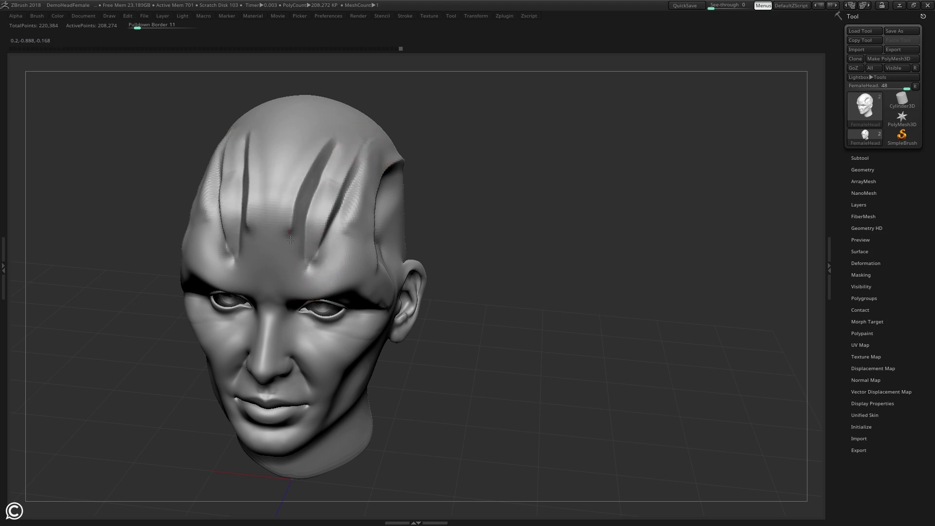
{"action": "left_click_drag", "start_coordinate": [453, 234], "coordinate": [458, 187], "text": "alt"}
{"action": "left_click_drag", "start_coordinate": [458, 187], "coordinate": [560, 220]}
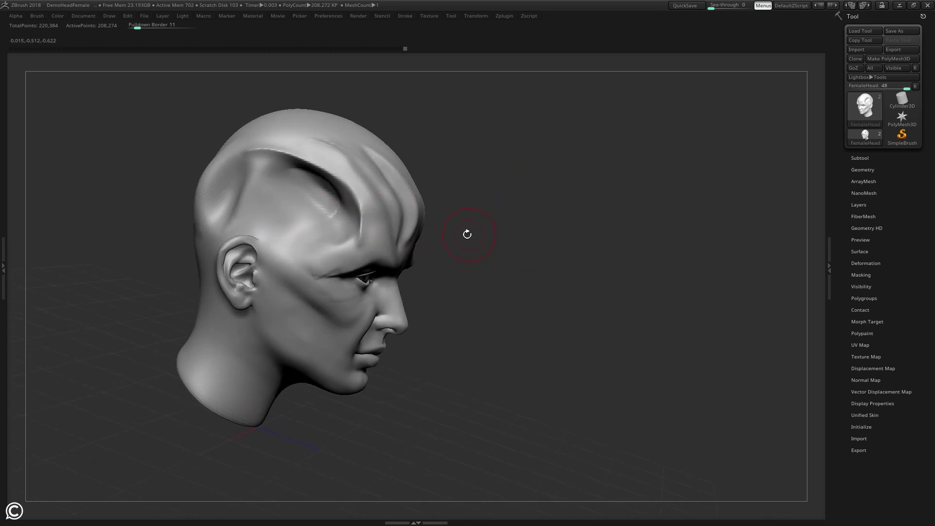
Select the TrimDynamic brush.
{"action": "key", "text": "b"}
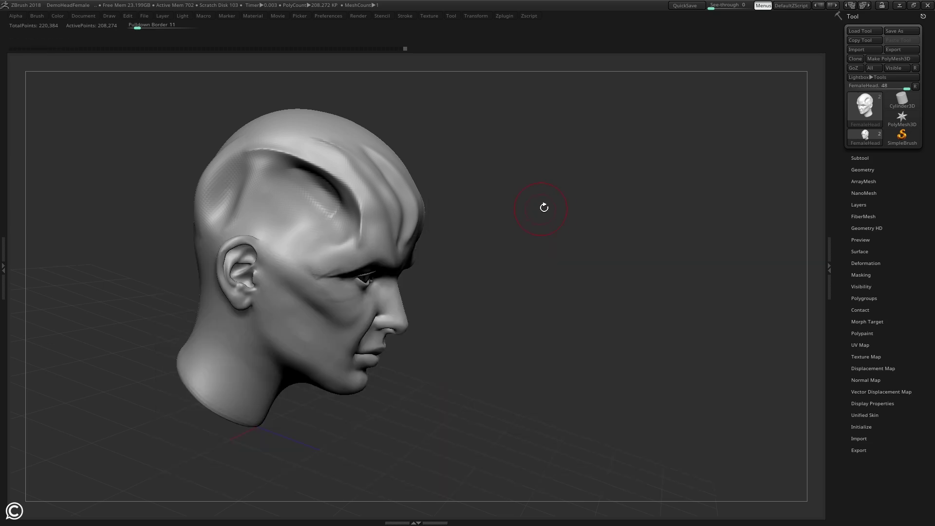
{"action": "mouse_move", "coordinate": [543, 213]}
{"action": "left_mouse_down"}
{"action": "mouse_move", "coordinate": [551, 205]}
{"action": "mouse_move", "coordinate": [529, 224]}
{"action": "left_mouse_up"}
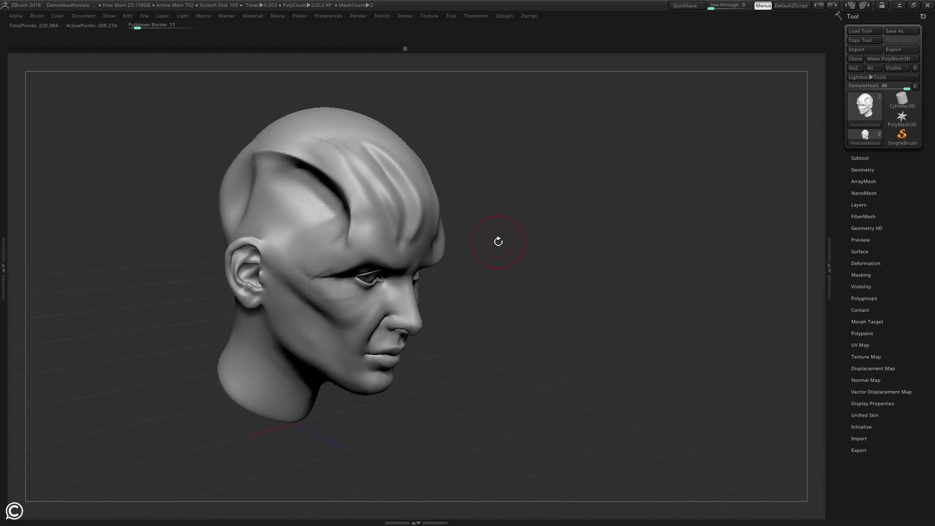
{"action": "key", "text": "b"}
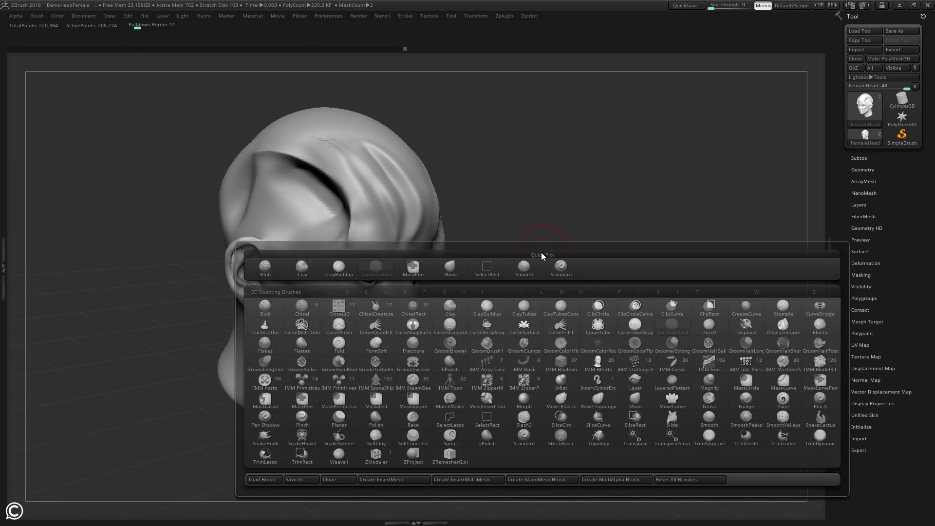
{"action": "key", "text": "t"}
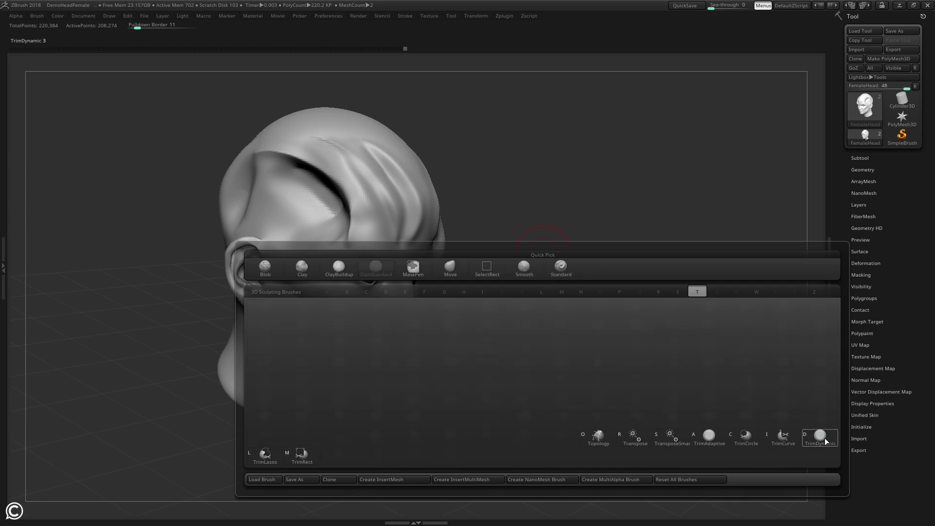
{"action": "key", "text": "d"}
{"action": "key", "text": "b"}
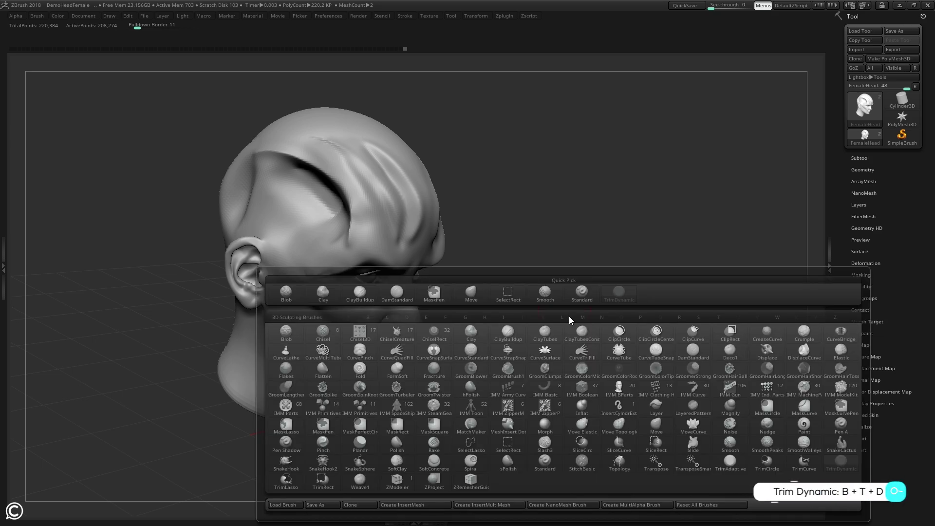
{"action": "key", "text": "t"}
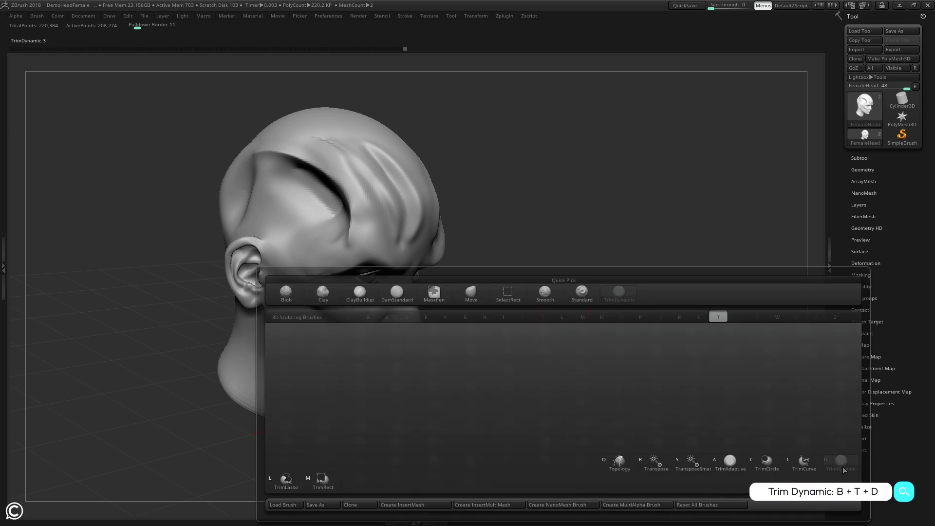
{"action": "key", "text": "d"}
Flatten the ridges between the forehead grooves into planes with TrimDynamic.
{"action": "mouse_move", "coordinate": [371, 250]}
{"action": "left_mouse_down"}
{"action": "mouse_move", "coordinate": [357, 212]}
{"action": "mouse_move", "coordinate": [374, 237]}
{"action": "mouse_move", "coordinate": [358, 168]}
{"action": "left_mouse_up"}
{"action": "mouse_move", "coordinate": [577, 187]}
{"action": "left_mouse_down"}
{"action": "mouse_move", "coordinate": [470, 188]}
{"action": "mouse_move", "coordinate": [420, 168]}
{"action": "mouse_move", "coordinate": [467, 204]}
{"action": "mouse_move", "coordinate": [487, 160]}
{"action": "mouse_move", "coordinate": [524, 194]}
{"action": "mouse_move", "coordinate": [517, 222]}
{"action": "left_mouse_up"}
{"action": "left_click_drag", "start_coordinate": [394, 286], "coordinate": [391, 247]}
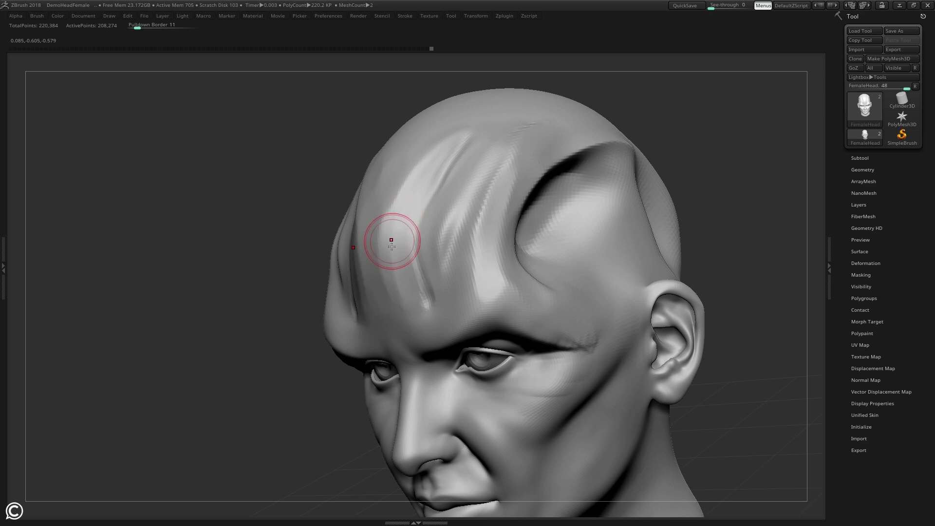
{"action": "right_click_drag", "start_coordinate": [244, 258], "coordinate": [385, 307]}
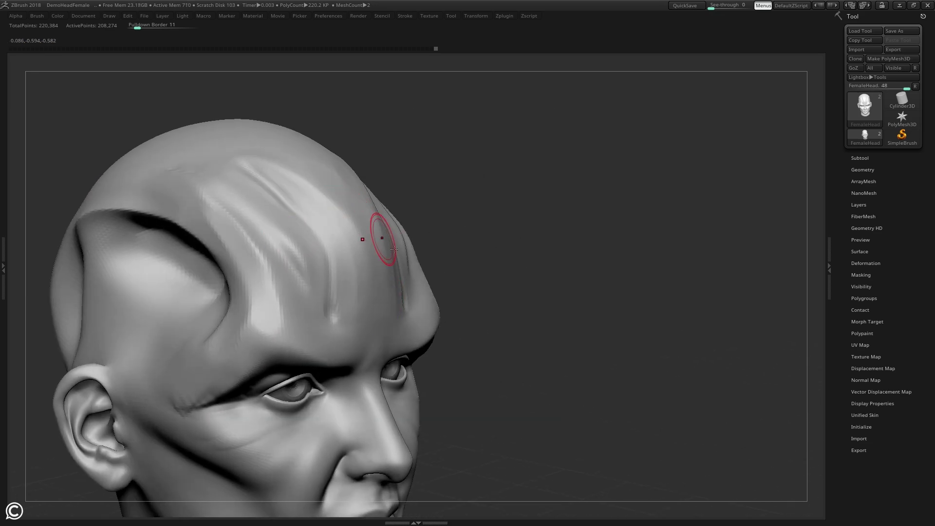
{"action": "mouse_move", "coordinate": [394, 249]}
{"action": "right_mouse_down"}
{"action": "mouse_move", "coordinate": [498, 251]}
{"action": "mouse_move", "coordinate": [506, 234]}
{"action": "mouse_move", "coordinate": [482, 239]}
{"action": "right_mouse_up"}
Flatten the nose and cheekbones into clearer planes with TrimDynamic.
{"action": "right_click_drag", "start_coordinate": [340, 226], "coordinate": [369, 288]}
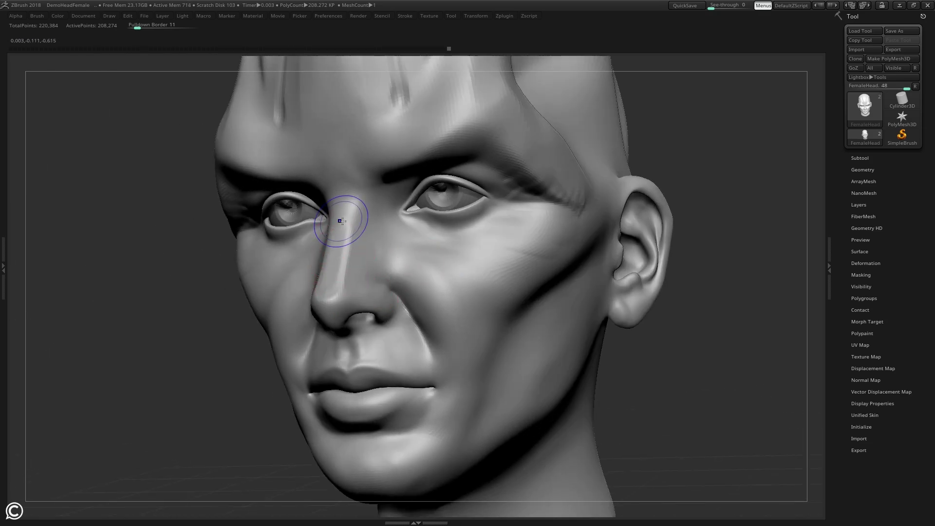
{"action": "mouse_move", "coordinate": [340, 214]}
{"action": "right_mouse_down"}
{"action": "mouse_move", "coordinate": [201, 311]}
{"action": "mouse_move", "coordinate": [358, 219]}
{"action": "right_mouse_up"}
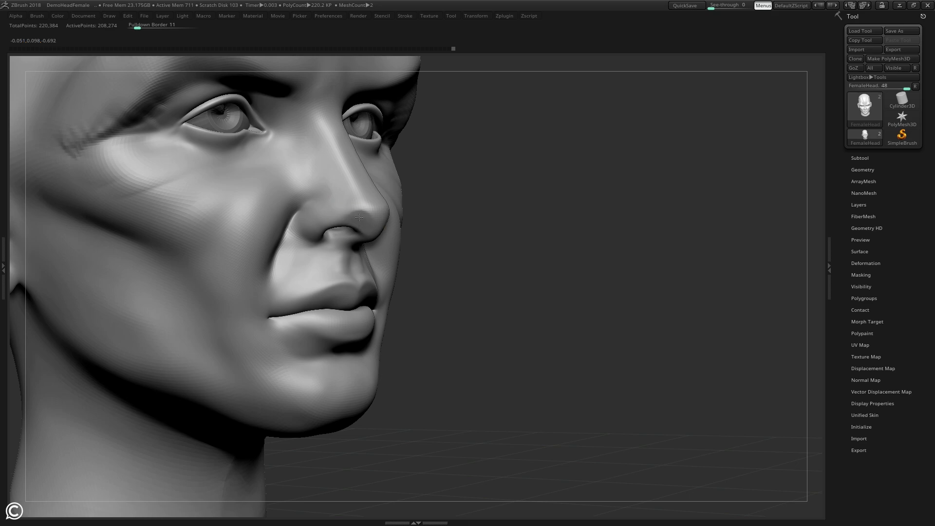
{"action": "mouse_move", "coordinate": [419, 235]}
{"action": "right_mouse_down", "text": "ctrl"}
{"action": "mouse_move", "coordinate": [518, 206]}
{"action": "mouse_move", "coordinate": [331, 213]}
{"action": "mouse_move", "coordinate": [404, 211]}
{"action": "right_mouse_up", "text": "ctrl"}
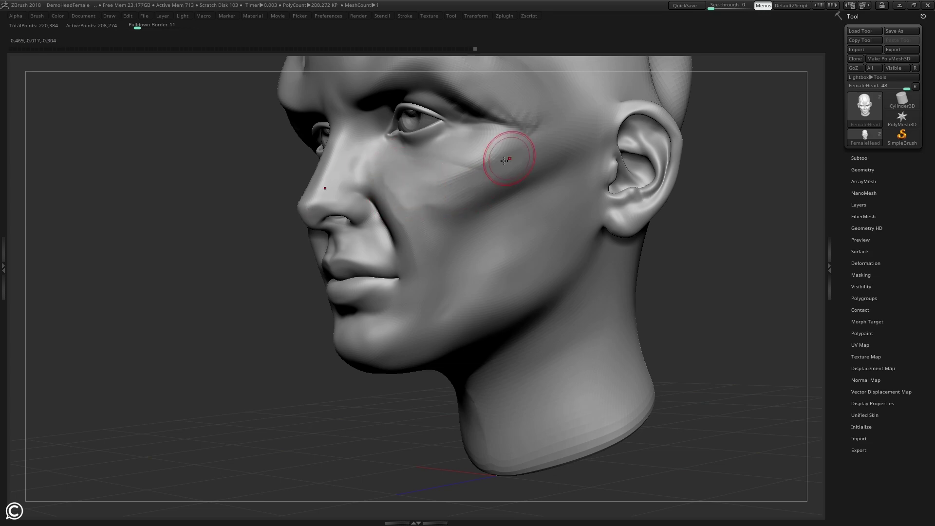
{"action": "left_click_drag", "start_coordinate": [446, 185], "coordinate": [536, 145]}
{"action": "mouse_move", "coordinate": [504, 205]}
{"action": "right_mouse_down", "text": "alt"}
{"action": "mouse_move", "coordinate": [390, 254]}
{"action": "mouse_move", "coordinate": [720, 180]}
{"action": "right_mouse_up", "text": "alt"}
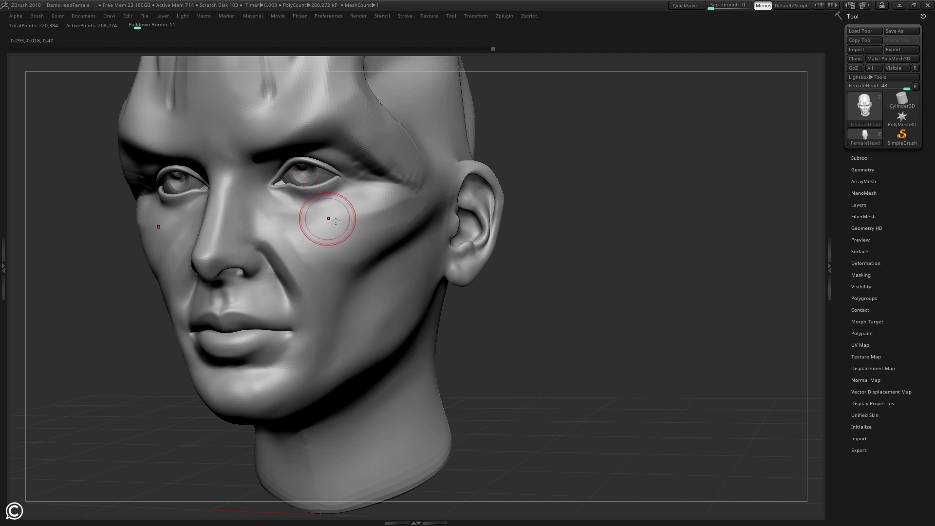
{"action": "left_click_drag", "start_coordinate": [336, 221], "coordinate": [423, 199]}
{"action": "mouse_move", "coordinate": [494, 225]}
{"action": "right_mouse_down"}
{"action": "mouse_move", "coordinate": [478, 176]}
{"action": "mouse_move", "coordinate": [498, 215]}
{"action": "right_mouse_up"}
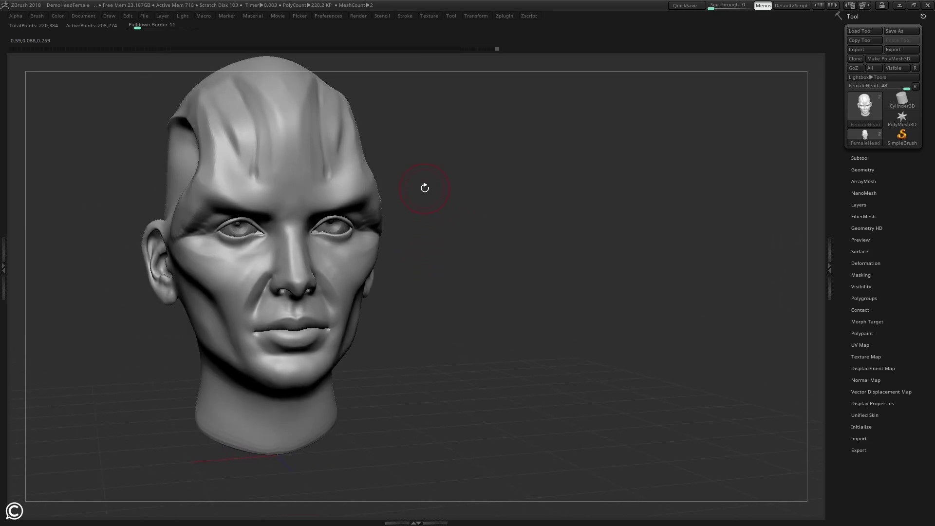
{"action": "left_click_drag", "start_coordinate": [443, 305], "coordinate": [437, 303]}
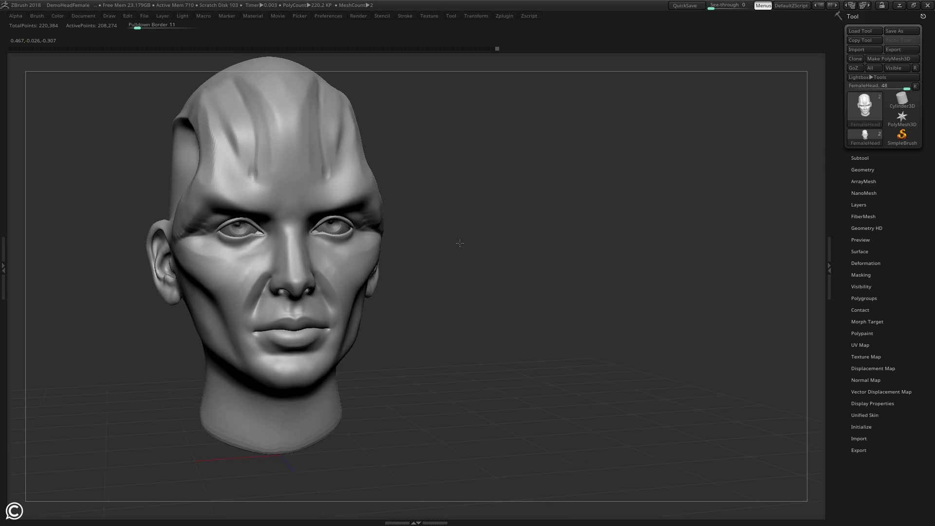
{"action": "left_click_drag", "start_coordinate": [456, 239], "coordinate": [457, 277], "text": "alt"}
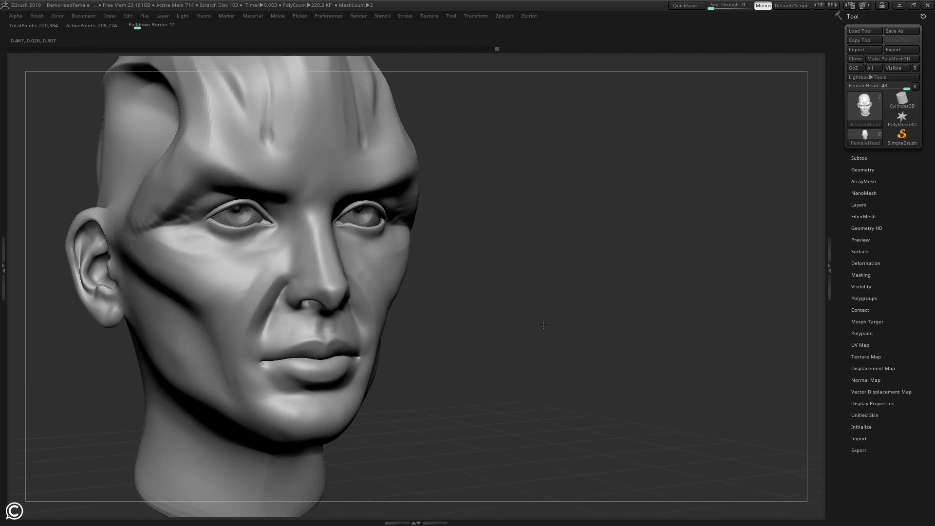
{"action": "left_click_drag", "start_coordinate": [543, 325], "coordinate": [507, 284]}
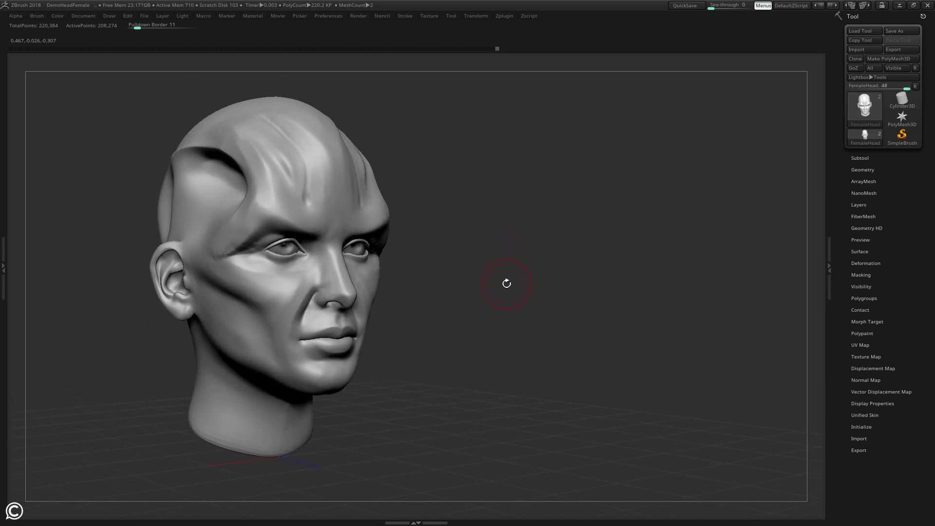
{"action": "key", "text": "b"}
{"action": "mouse_move", "coordinate": [536, 223]}
{"action": "left_mouse_down"}
{"action": "mouse_move", "coordinate": [509, 229]}
{"action": "mouse_move", "coordinate": [458, 273]}
{"action": "mouse_move", "coordinate": [499, 272]}
{"action": "left_mouse_up"}
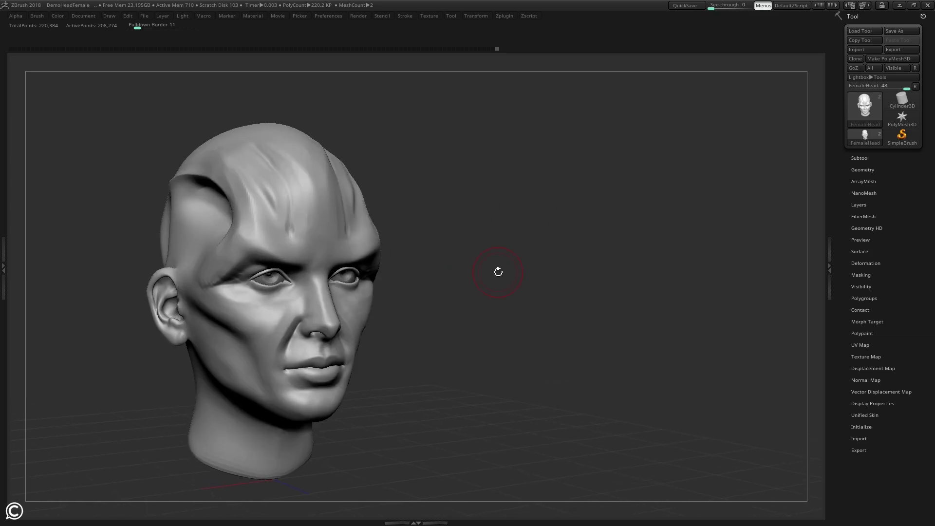